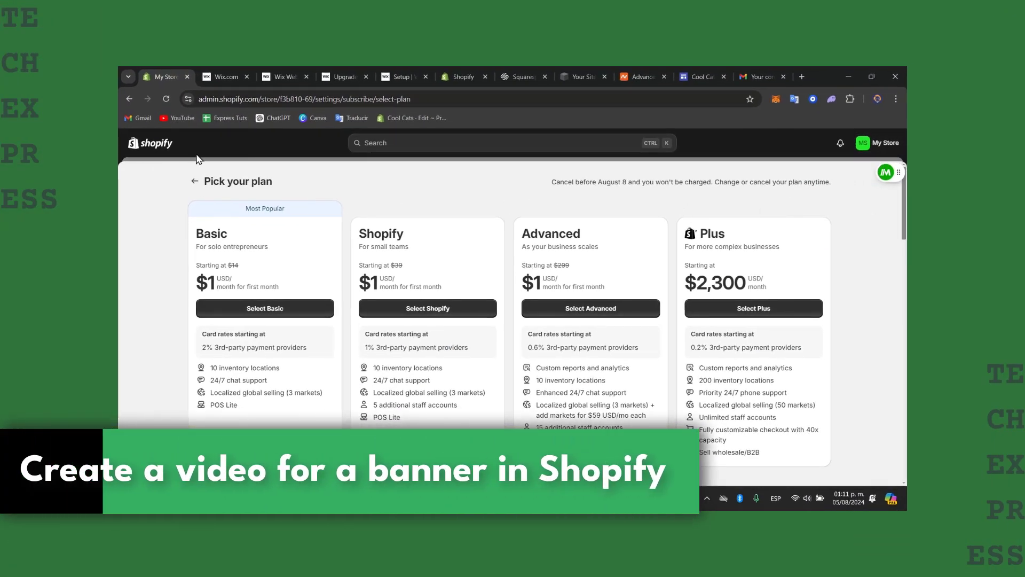
Leave the plan picker, go to Online Store, and switch the admin to the Hexana store
mouse_move(881, 166)
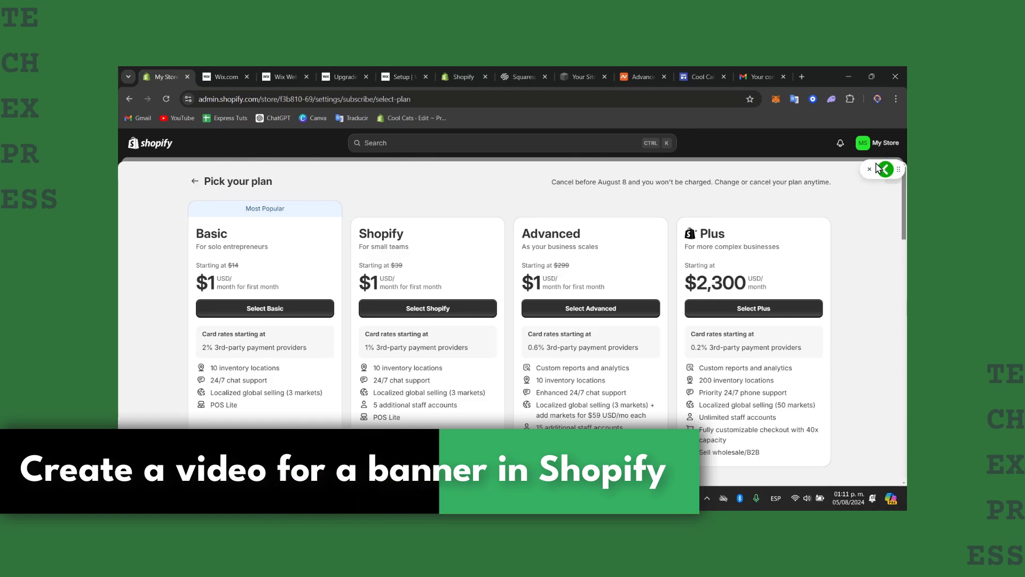
click(869, 168)
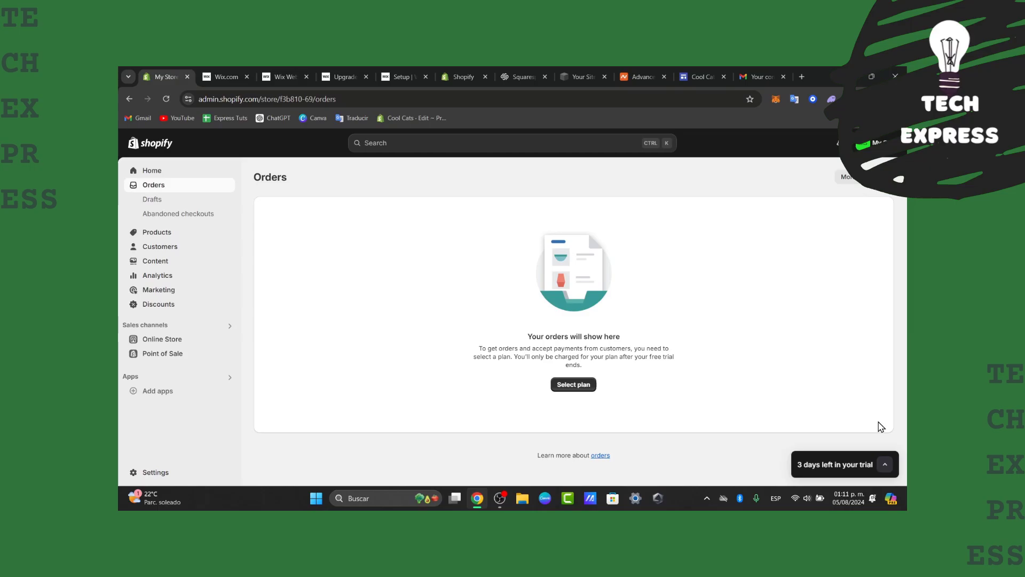
click(166, 339)
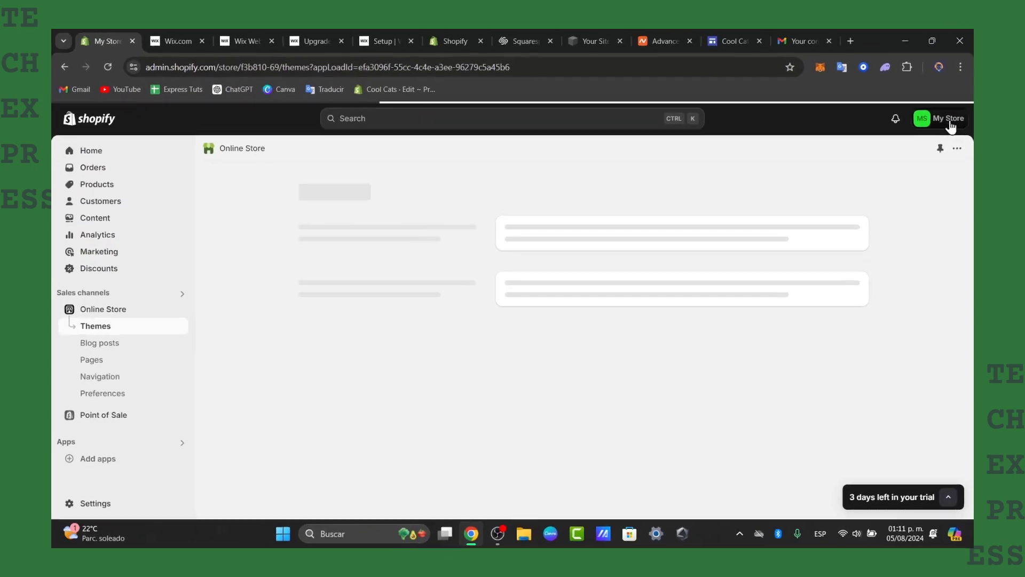
click(879, 142)
click(951, 162)
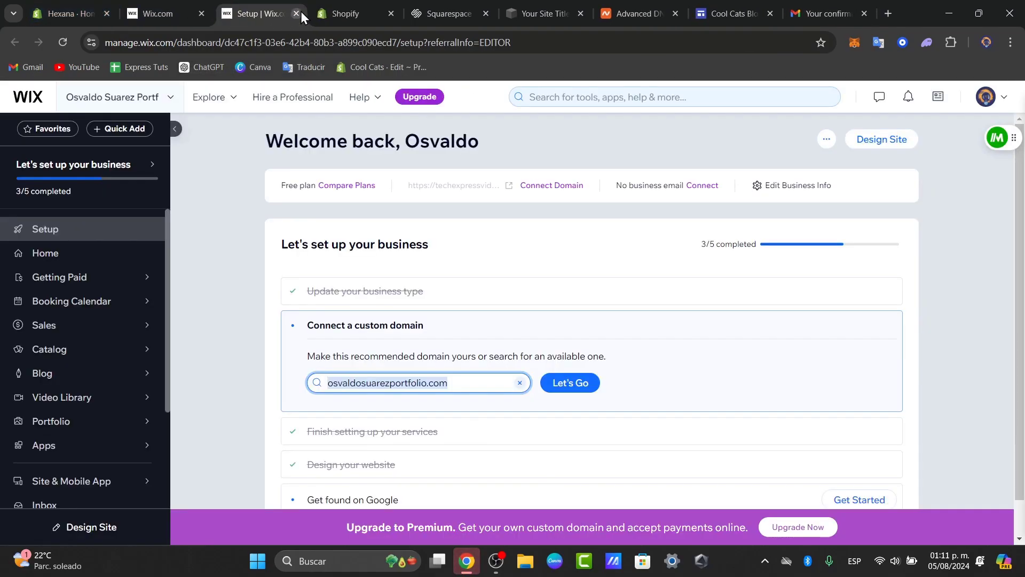
Close the leftover Wix tabs and start customizing the Hexana store's Dawn theme
click(298, 13)
click(85, 3)
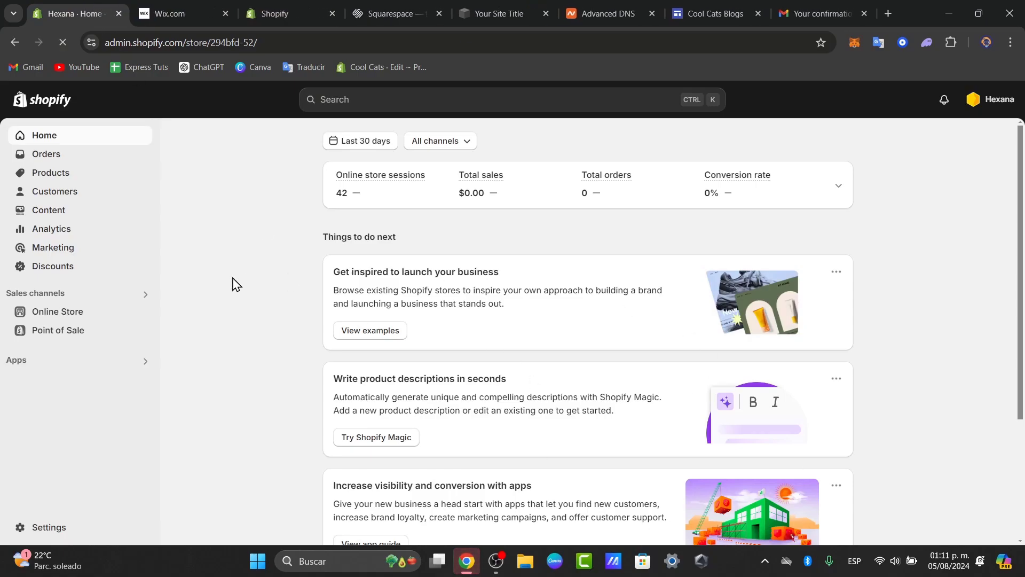
click(68, 317)
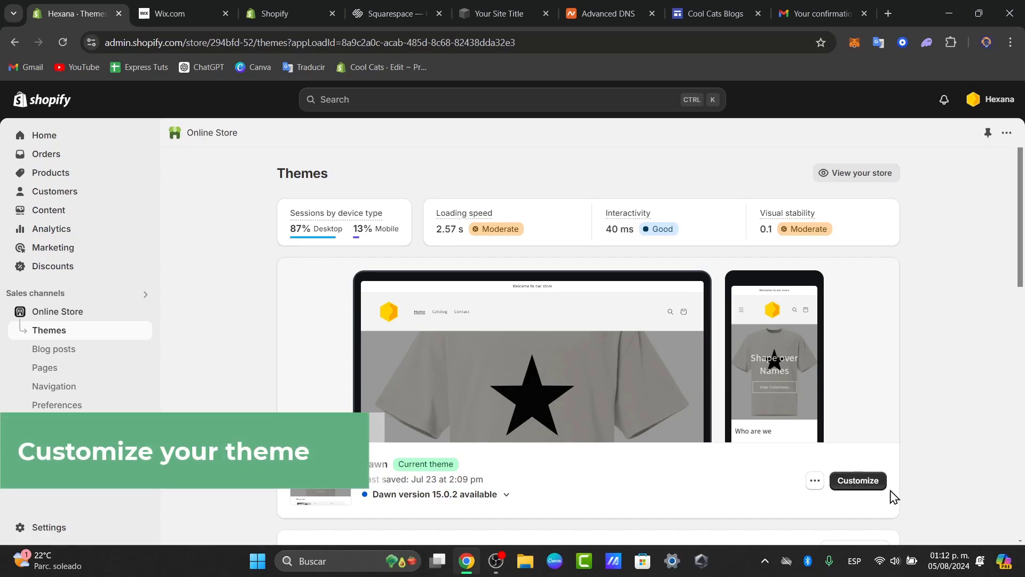
click(858, 482)
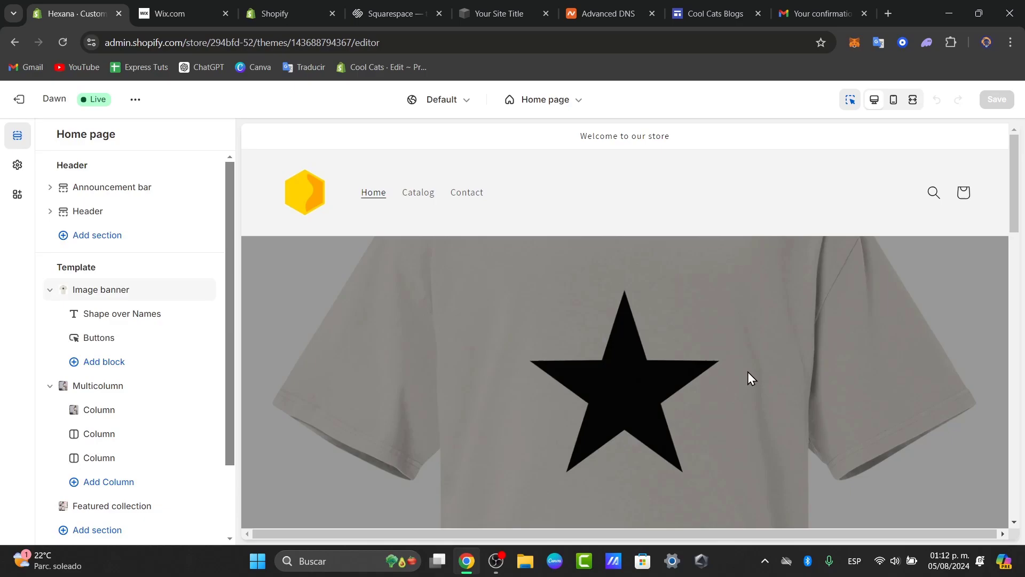
Inspect the Image banner section's settings, then return to the home page section list
scroll(753, 379, down, 5)
scroll(774, 393, up, 6)
click(643, 259)
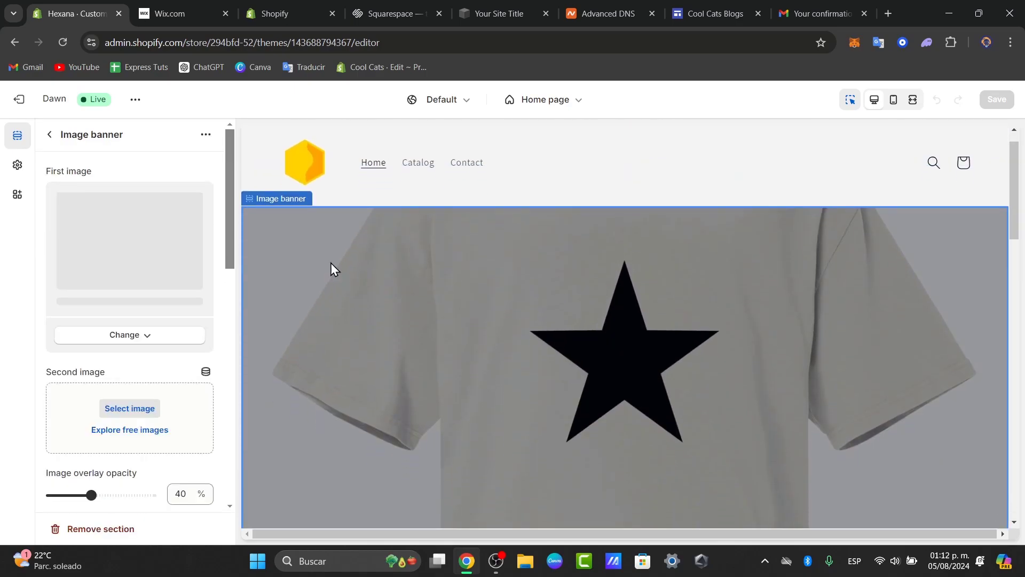
scroll(355, 390, down, 5)
scroll(208, 396, down, 5)
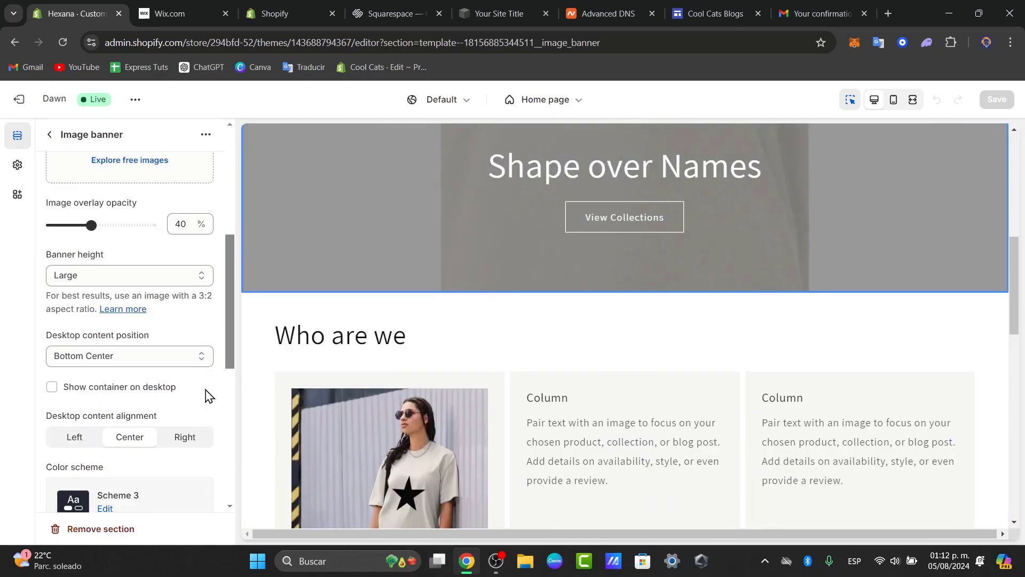
scroll(213, 392, up, 6)
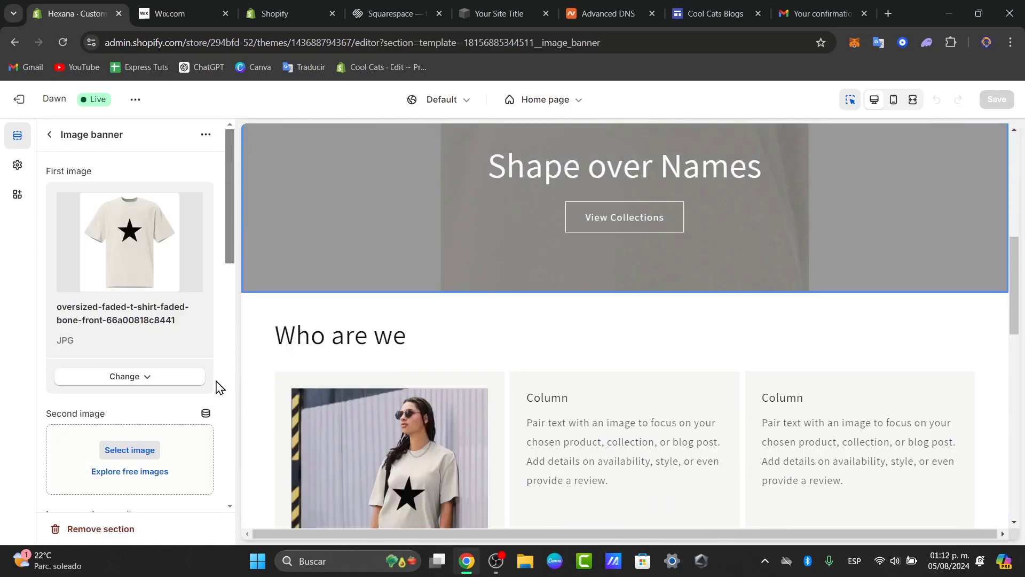
click(43, 138)
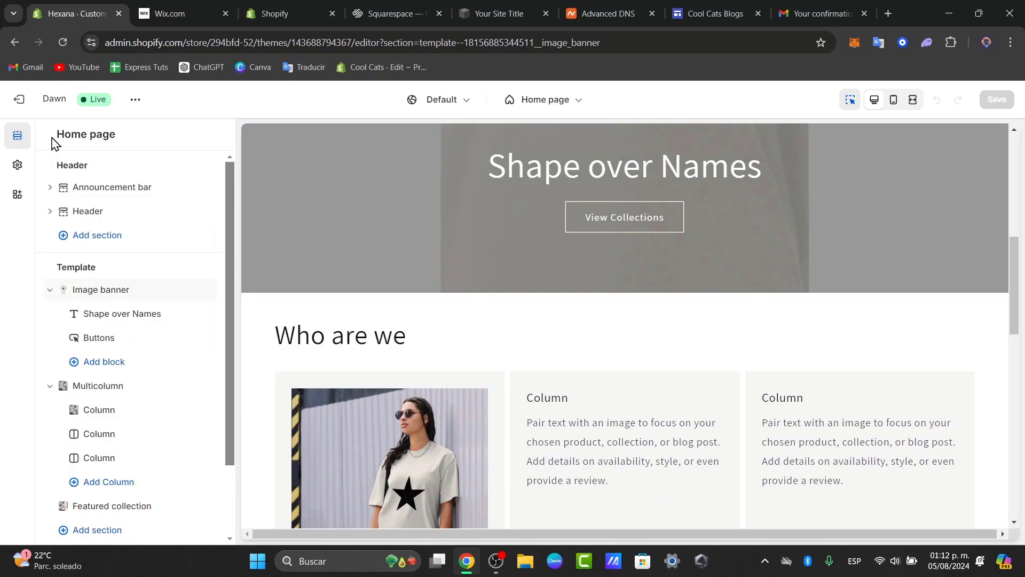
Add a Custom Liquid section and paste the autoplay, muted, looping <video> snippet into it
click(112, 536)
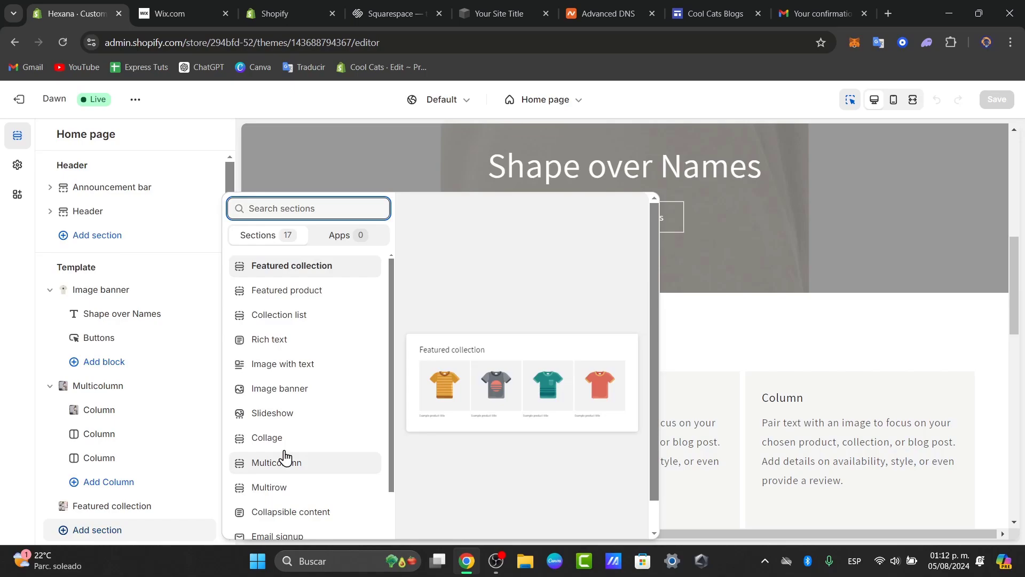
scroll(331, 358, down, 2)
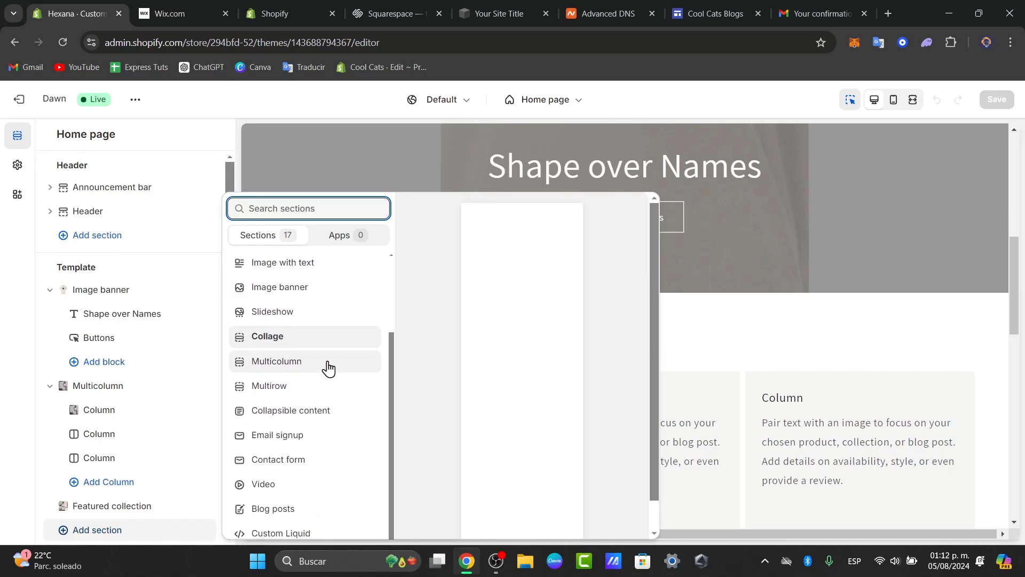
click(310, 533)
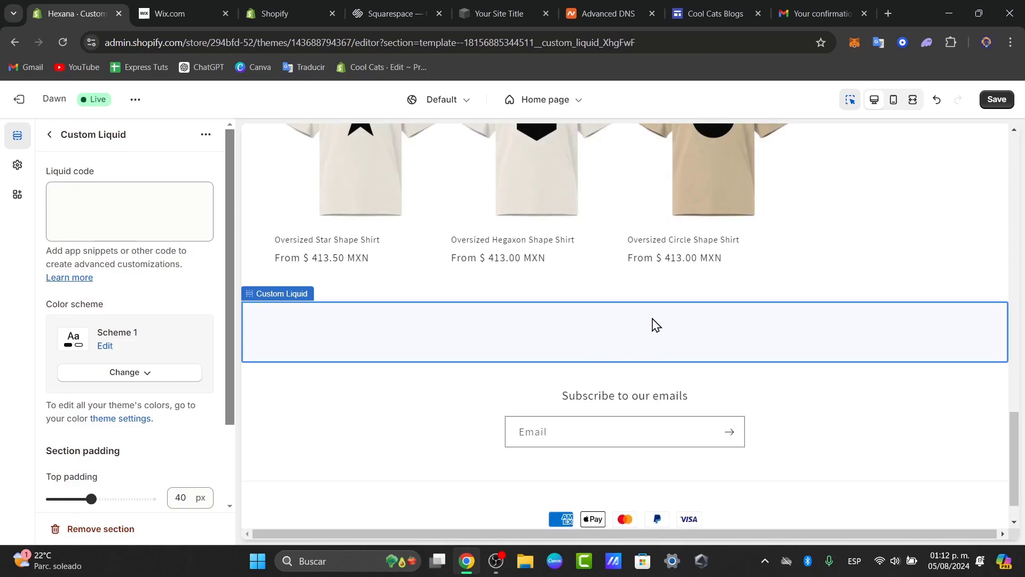
click(129, 213)
text(<video autoplay muted loop playsinline>   <source src="YOUR_VIDEO_URL" type="video/mp4">   Your browser does not support the video tag. </video>)
scroll(207, 254, up, 2)
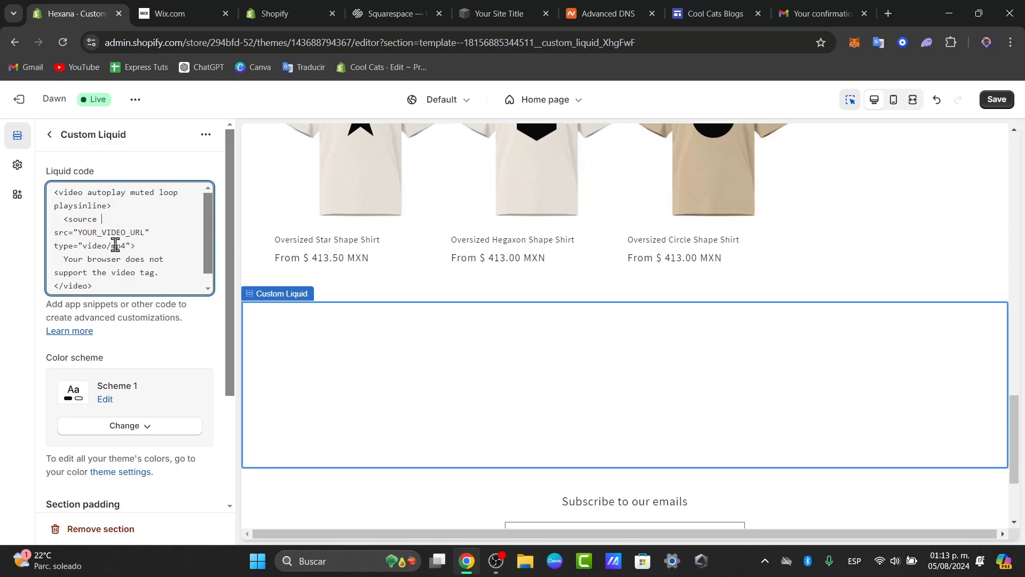
Log in to the Shopify admin in the Shopify tab and go to Content > Files
click(269, 11)
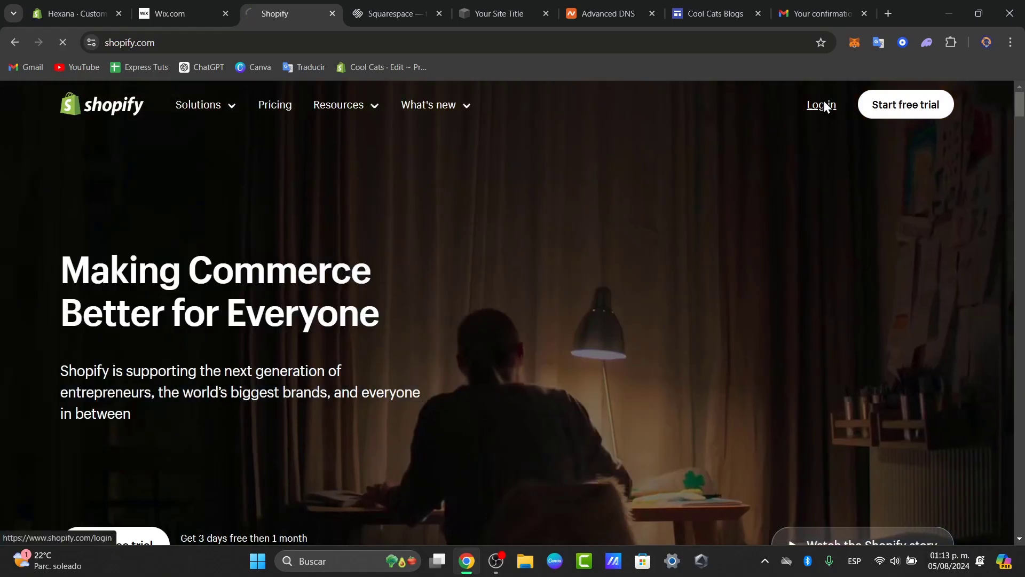
click(823, 103)
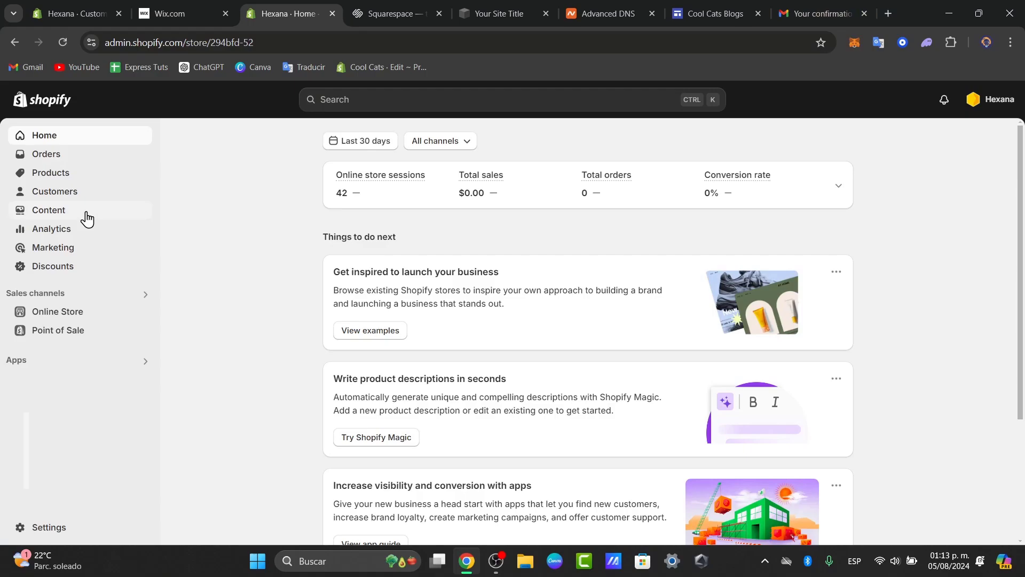
click(69, 211)
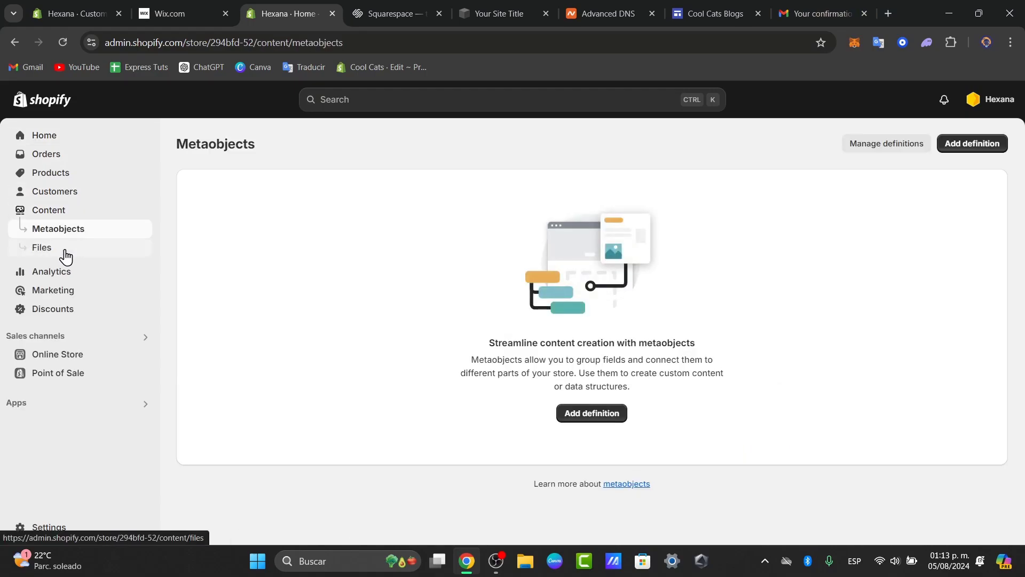
click(65, 251)
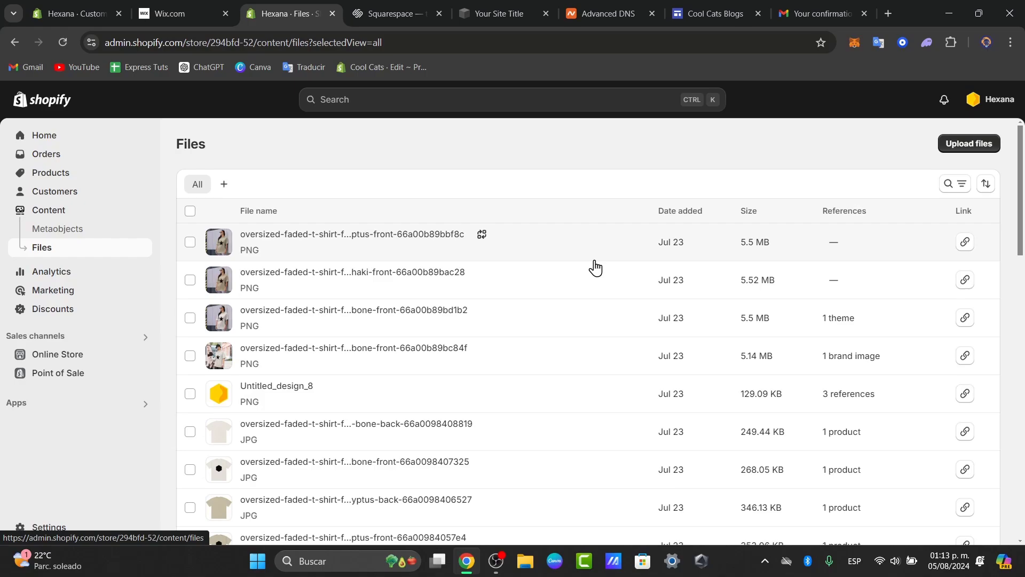
Open pexels.com in a new browser tab
click(895, 8)
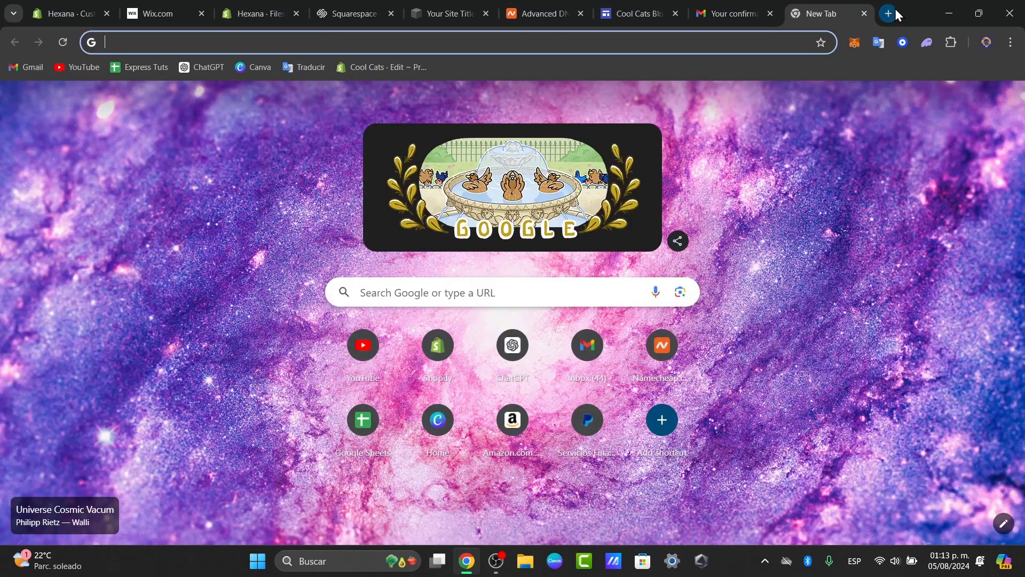
text(pex)
key(Return)
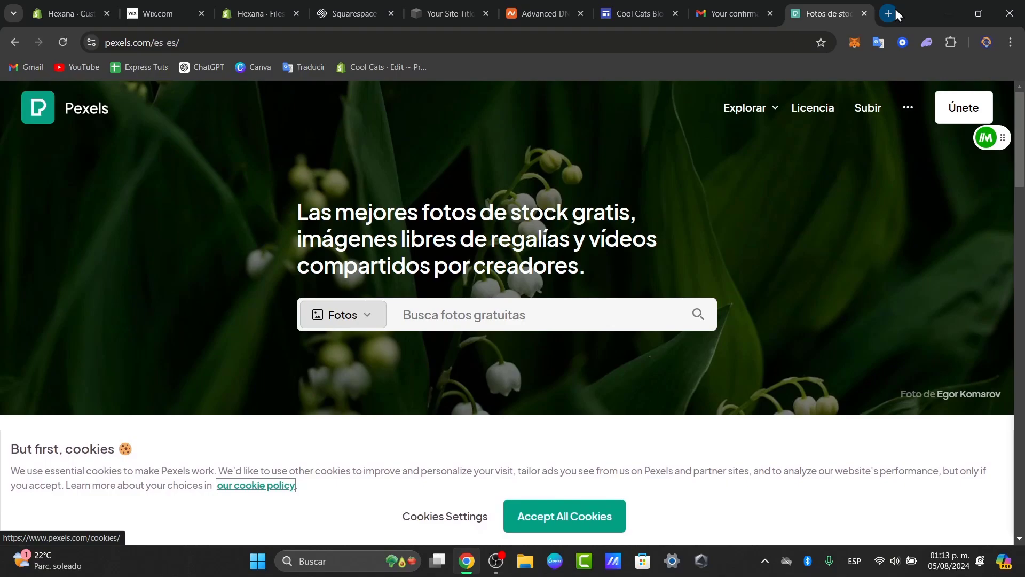
Search Pexels videos for 'clothes' and download the clothes-rack video for free
click(369, 320)
click(353, 278)
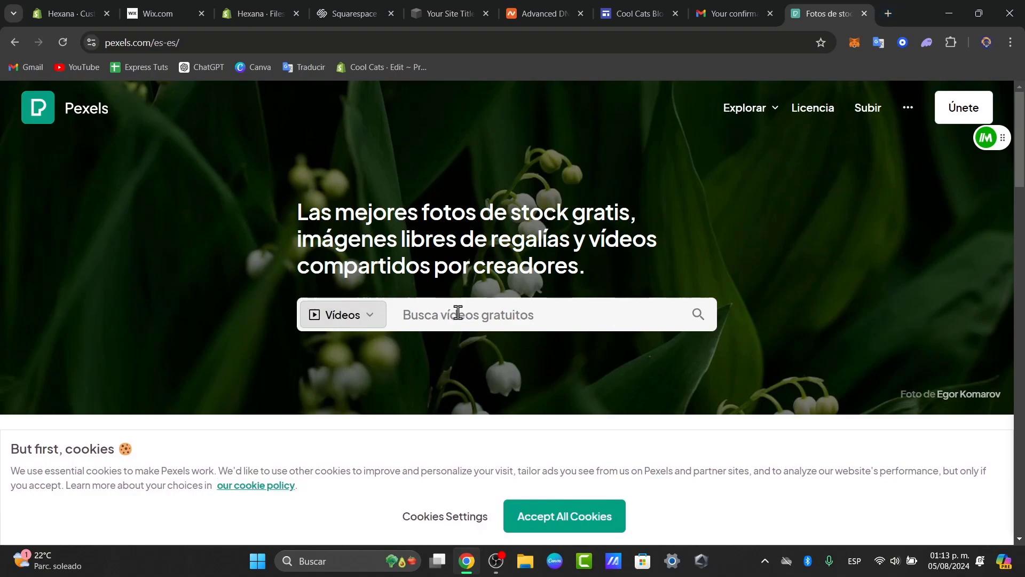
text(clothes)
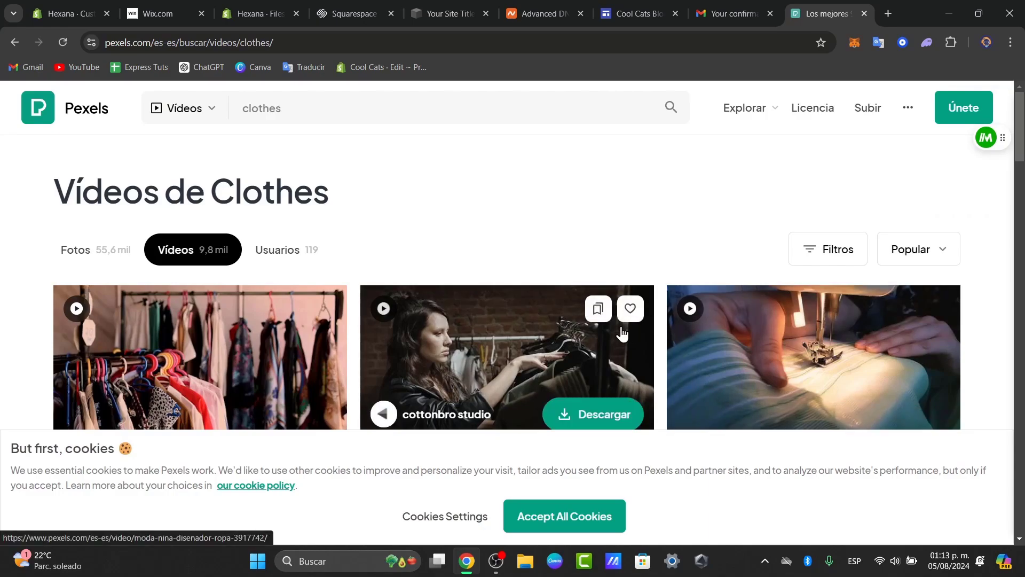
click(237, 366)
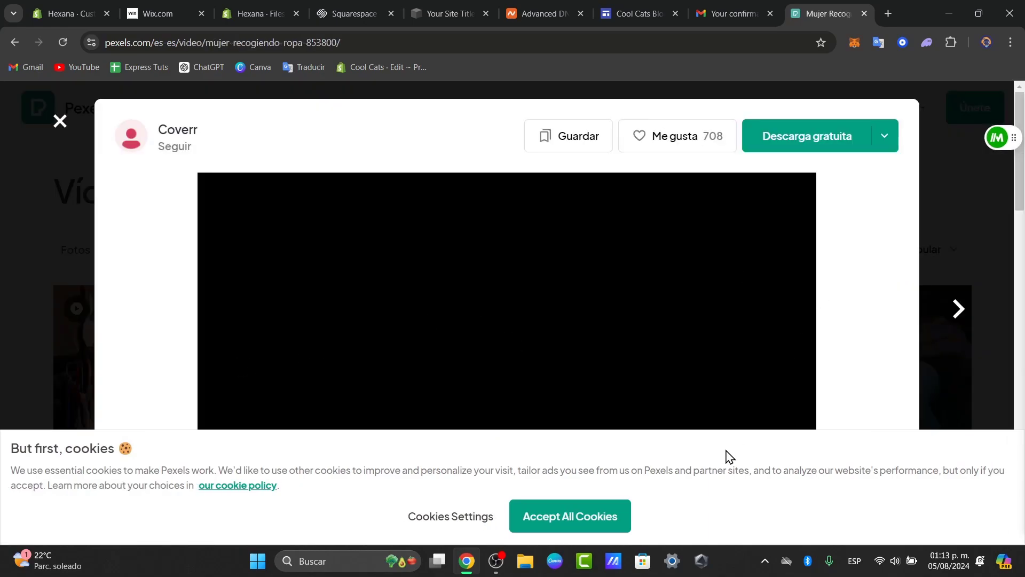
click(584, 521)
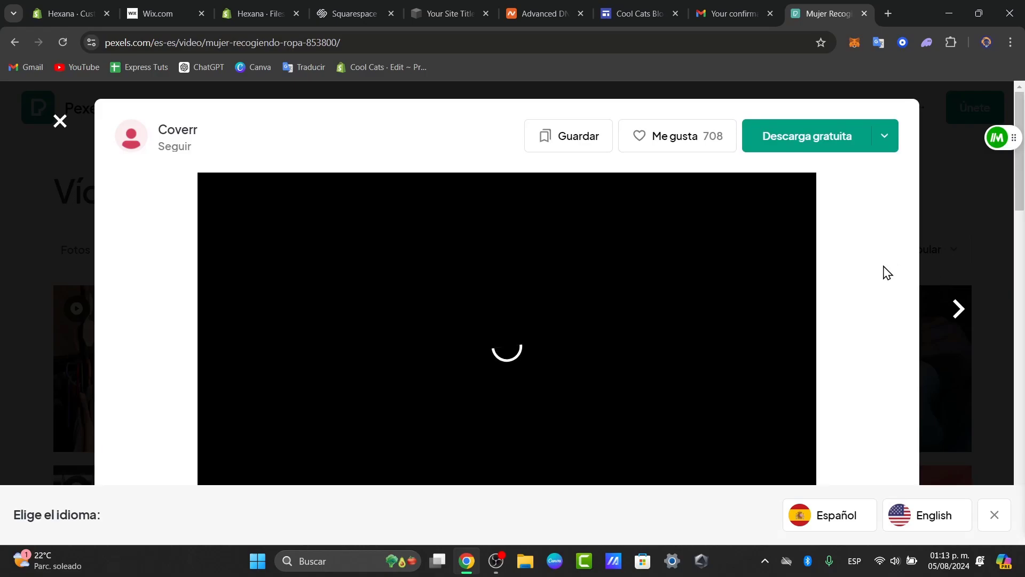
click(806, 152)
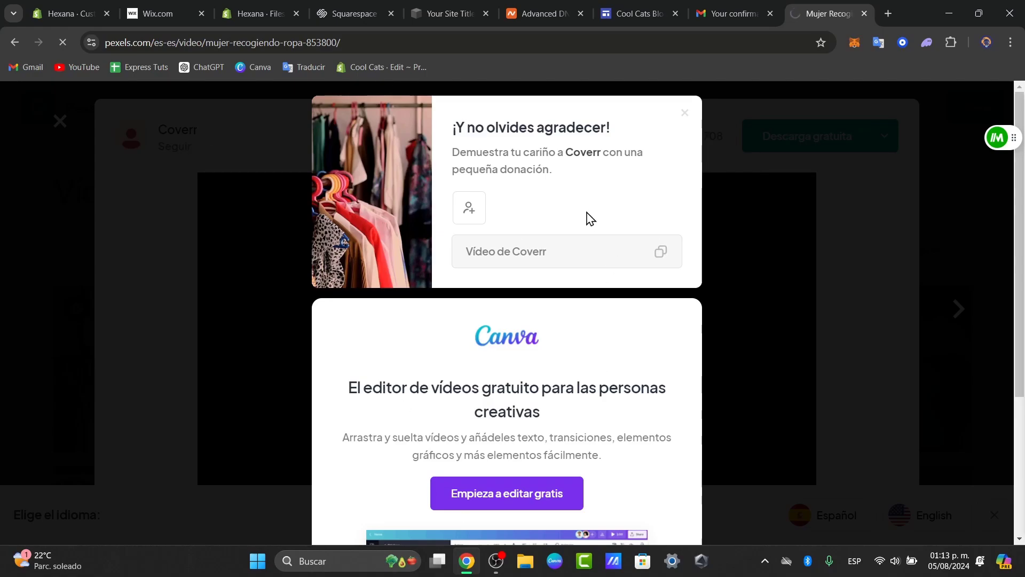
Go back to Shopify's Files page and look over the uploaded files
mouse_move(273, 10)
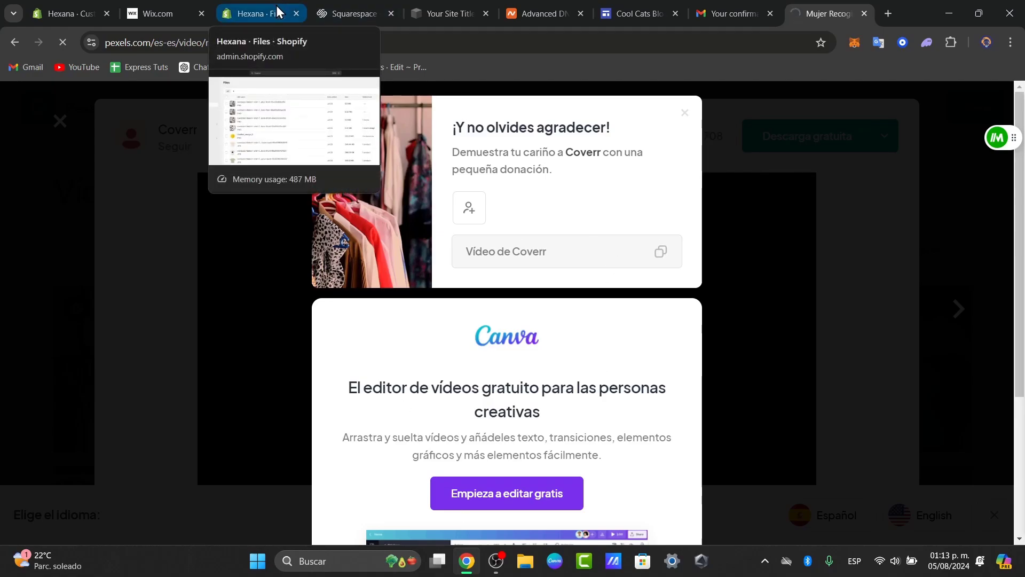
click(277, 12)
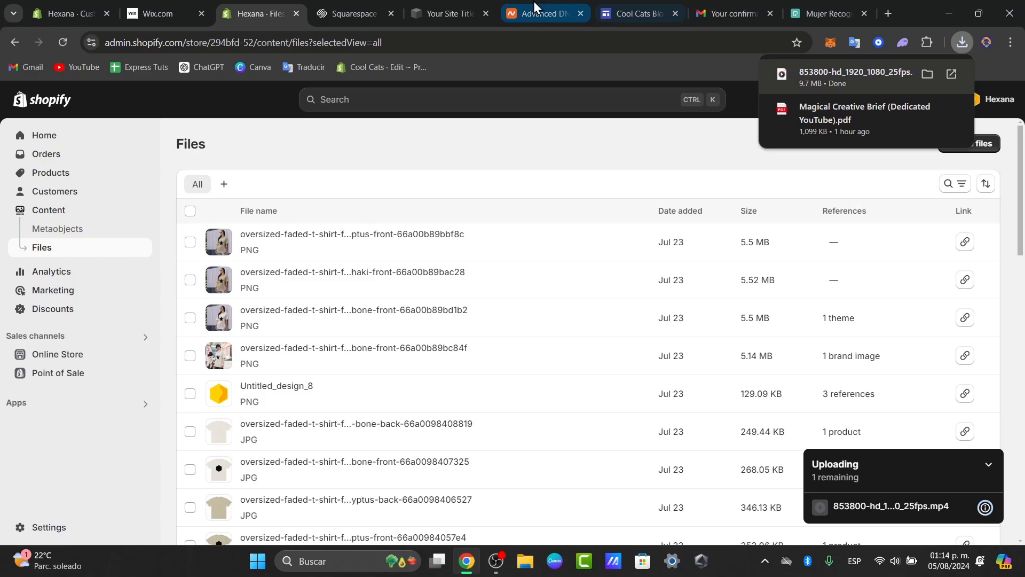
mouse_move(984, 507)
scroll(750, 363, down, 15)
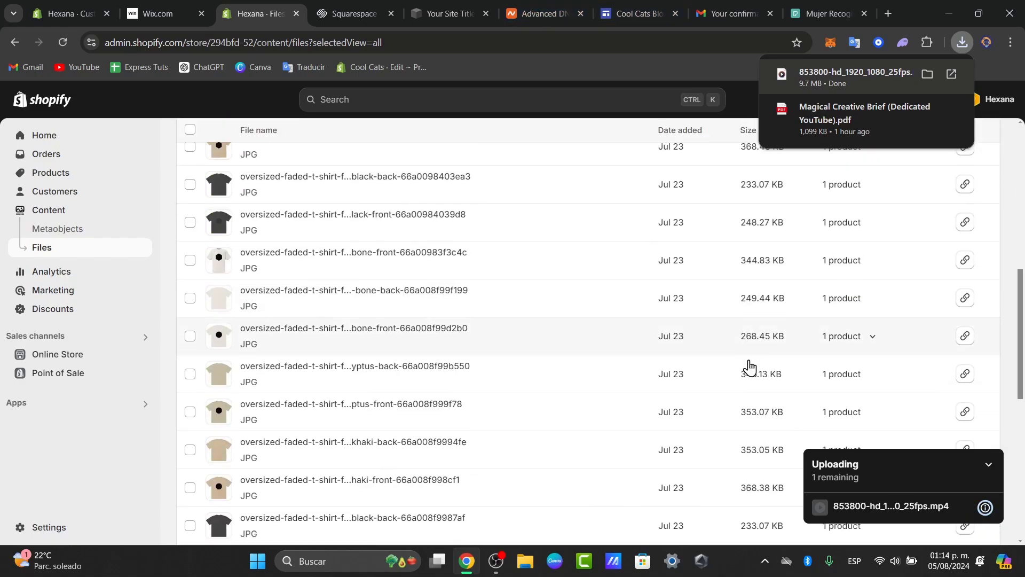
scroll(753, 370, up, 15)
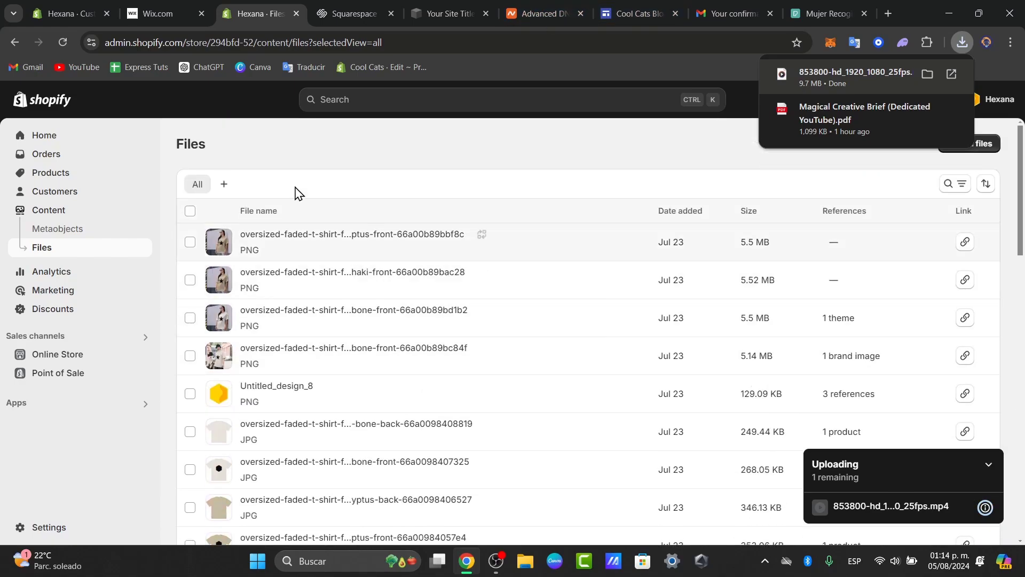
Save a files view named 'Videos' and copy the 853800-hd_1920_1080_25fps.mp4 link
click(224, 184)
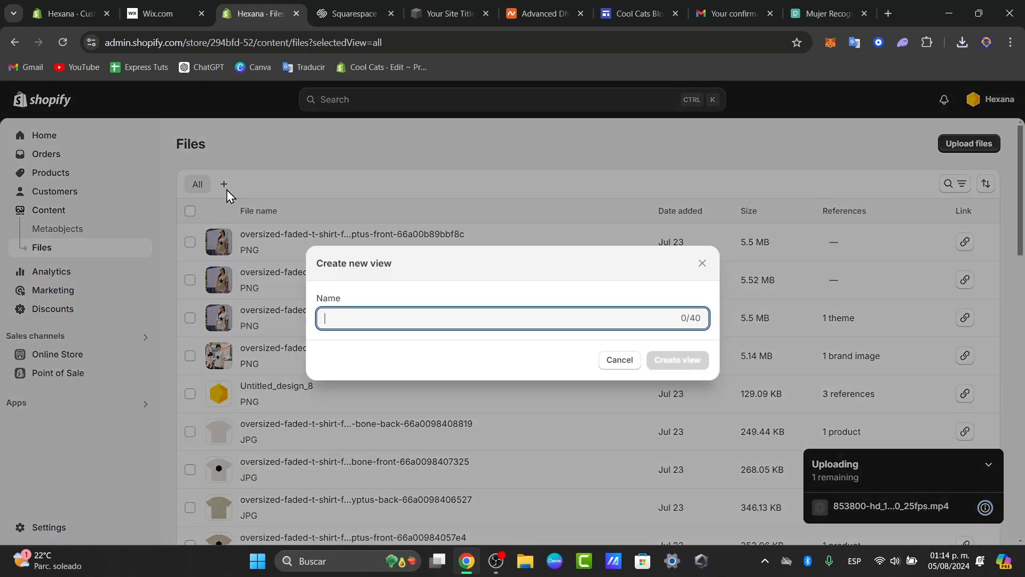
text(Videos)
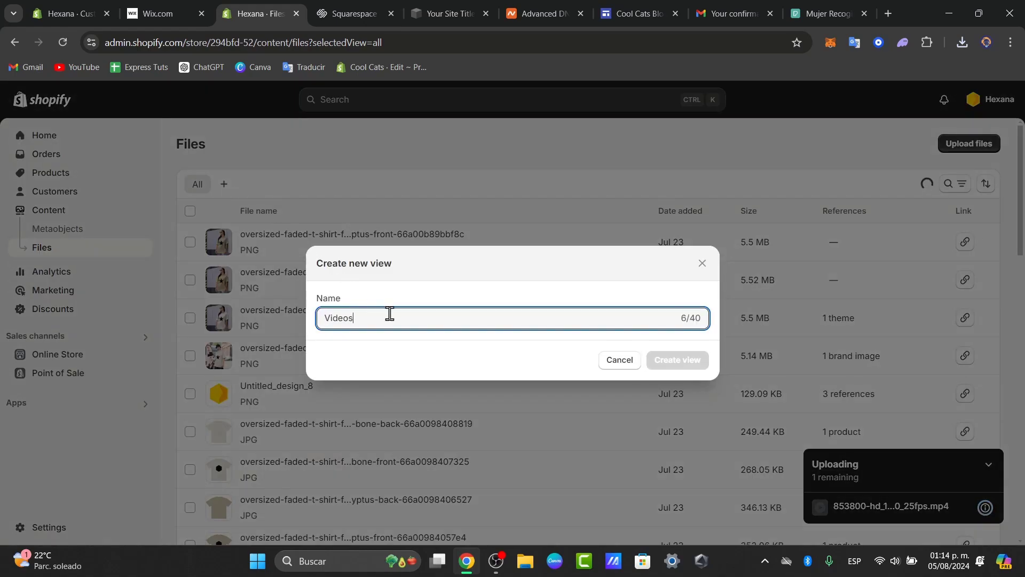
key(Return)
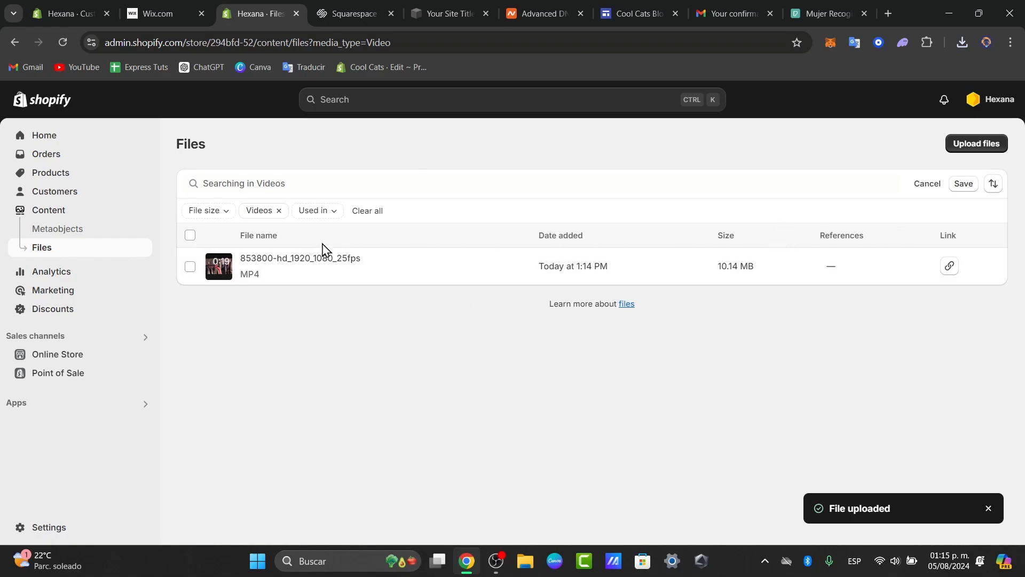
click(947, 266)
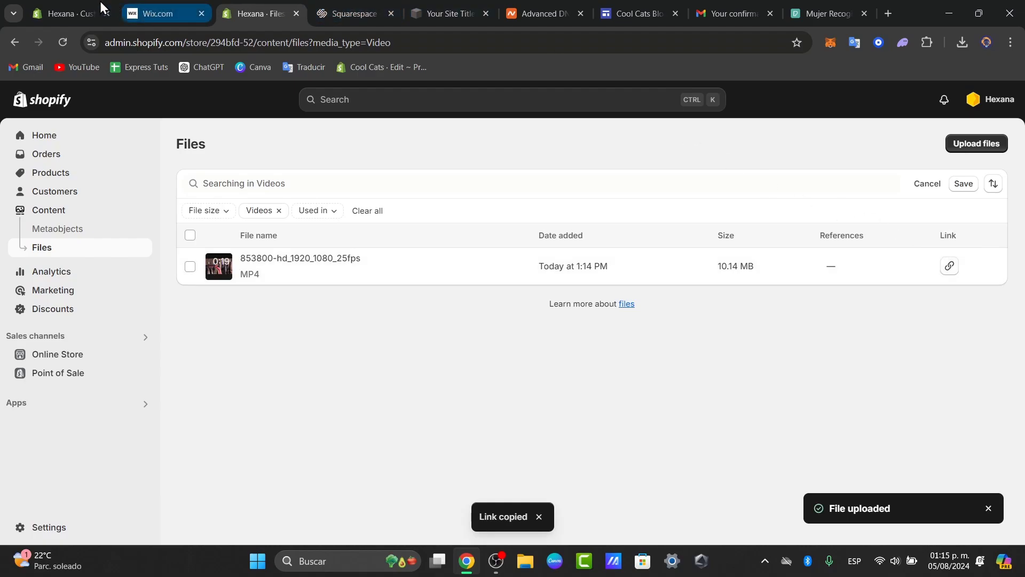
click(85, 1)
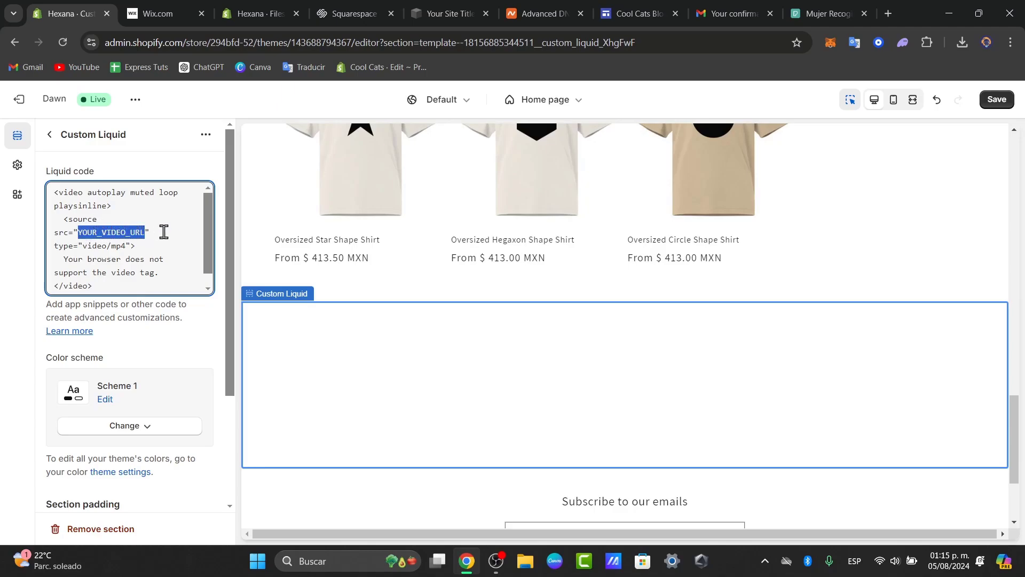
Paste the copied cdn.shopify.com video link over the YOUR_VIDEO_URL placeholder
key(ctrl+v)
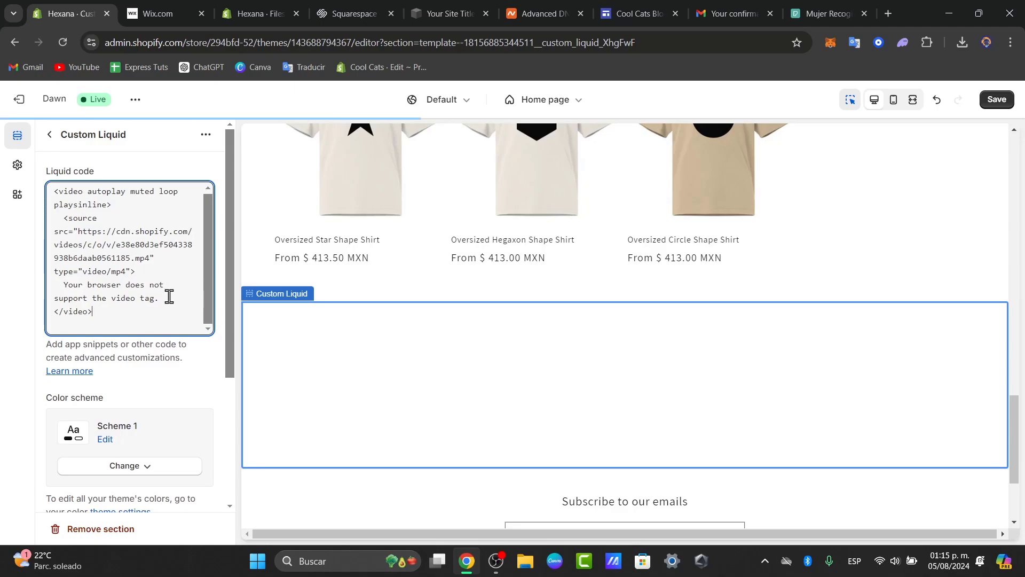
scroll(449, 333, down, 6)
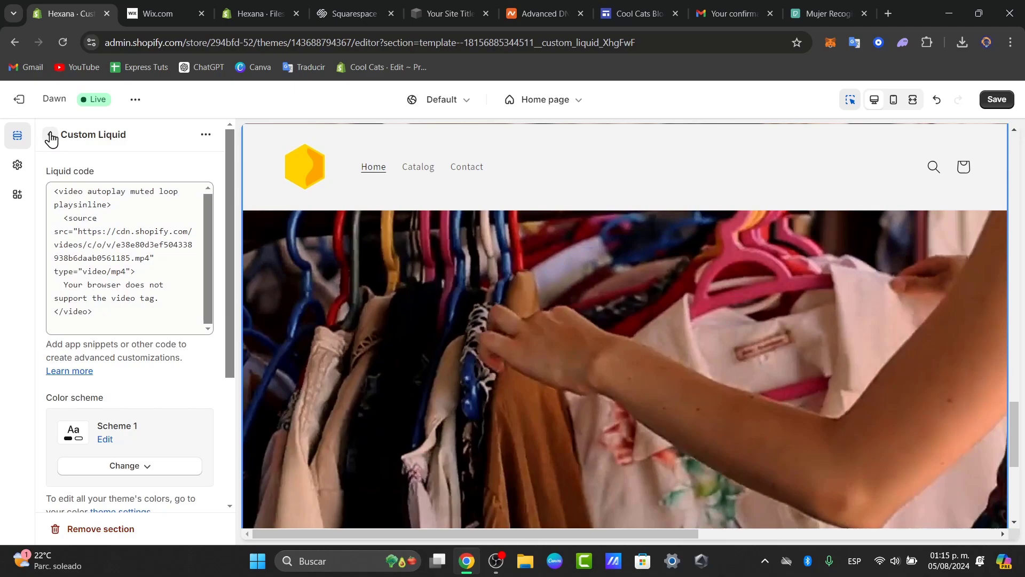
Drag the Custom Liquid section to the top of the home page template
click(49, 134)
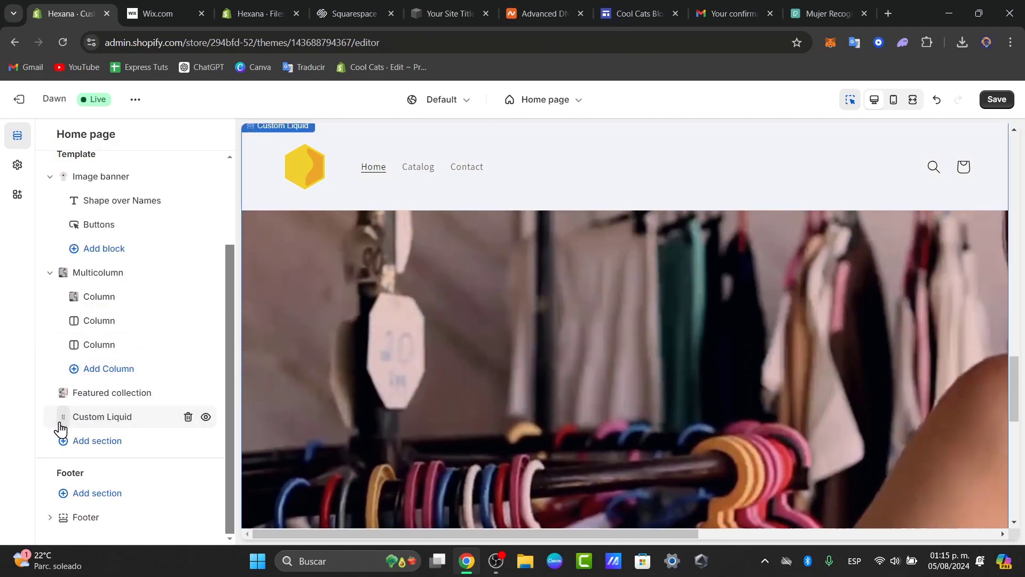
drag(61, 417, 75, 288)
scroll(588, 361, down, 10)
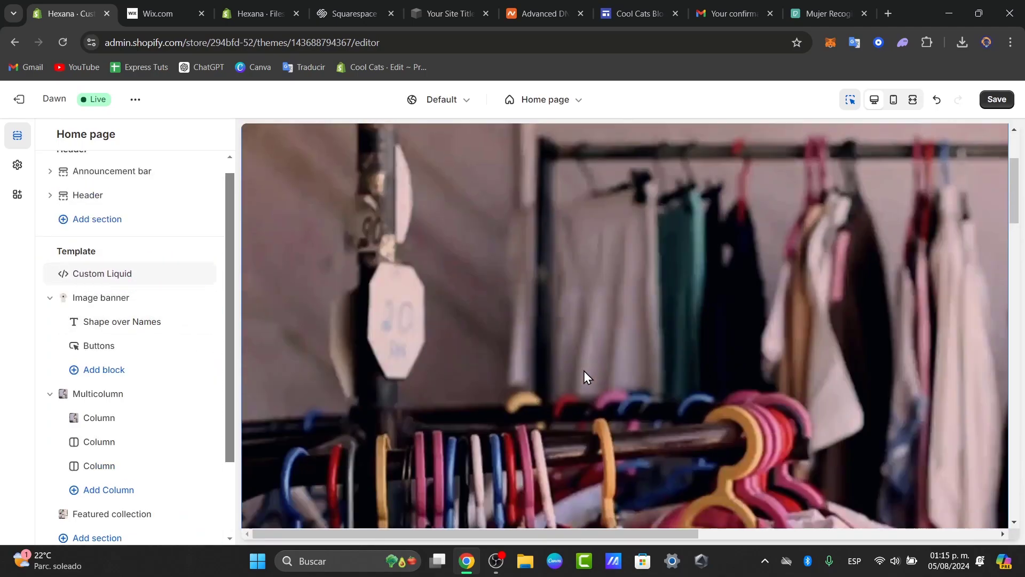
scroll(573, 375, up, 10)
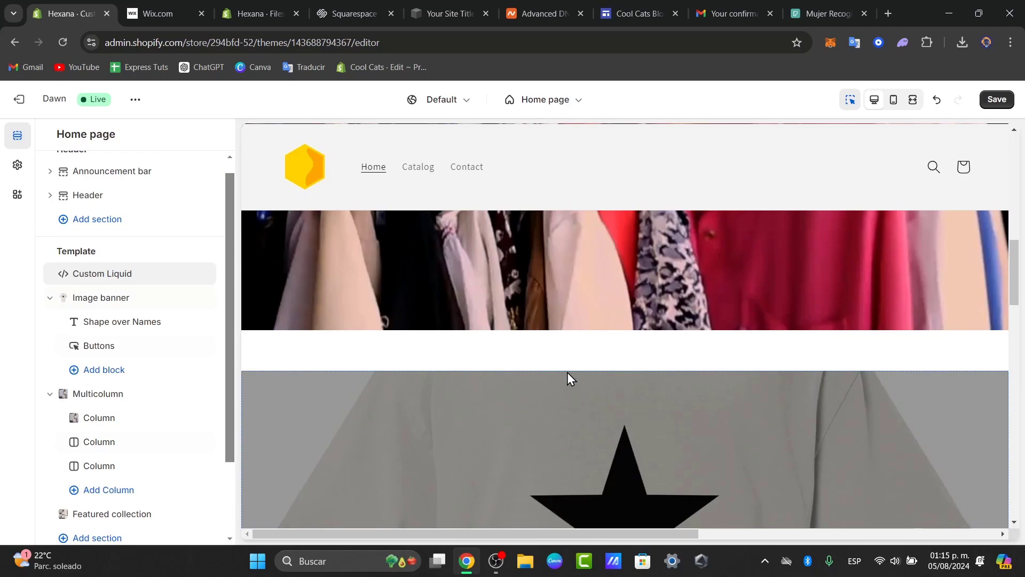
scroll(538, 369, down, 4)
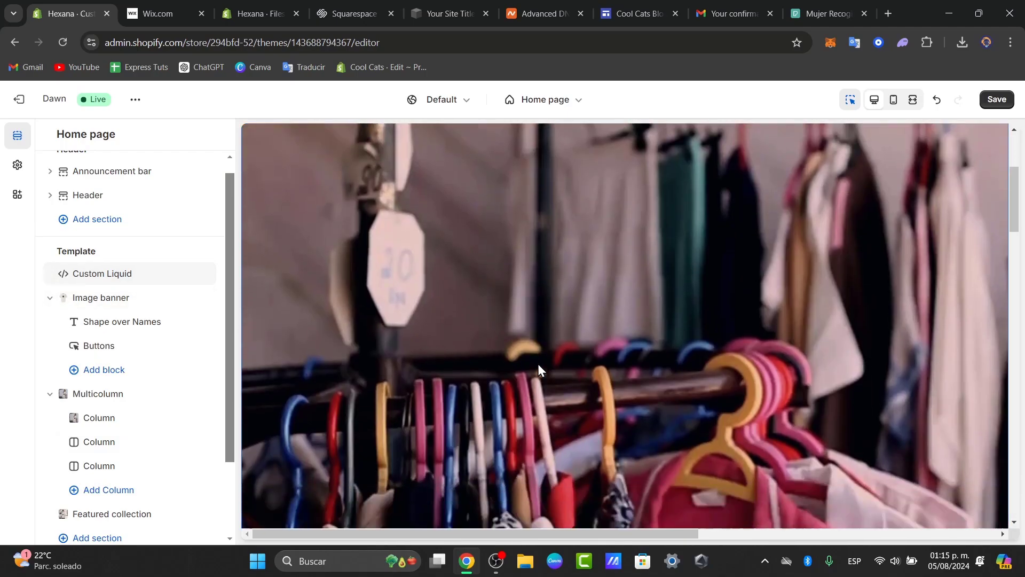
scroll(538, 368, up, 7)
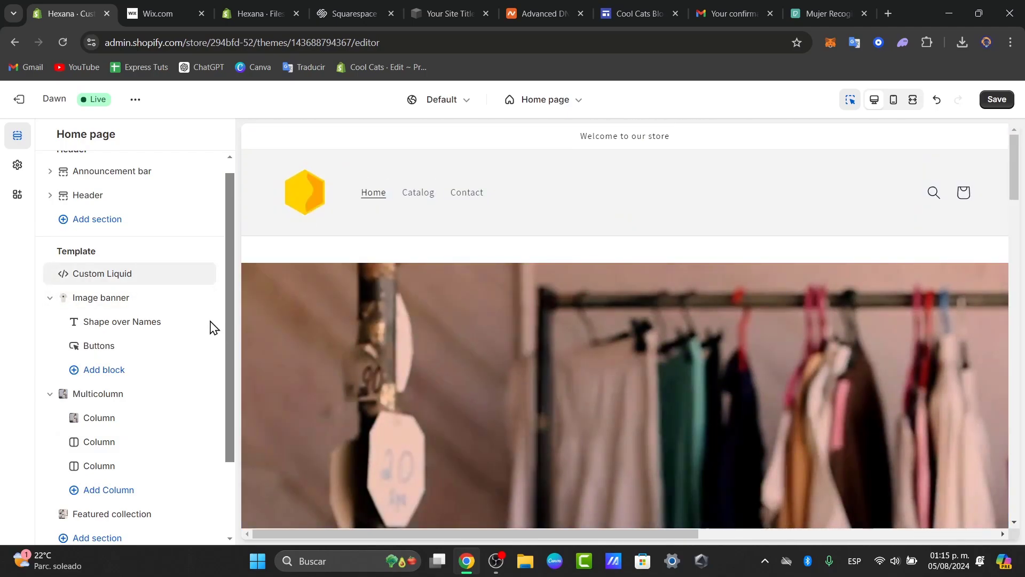
Review the full Custom Liquid code, then open the 'banner video shopify' Pastebin result
click(136, 275)
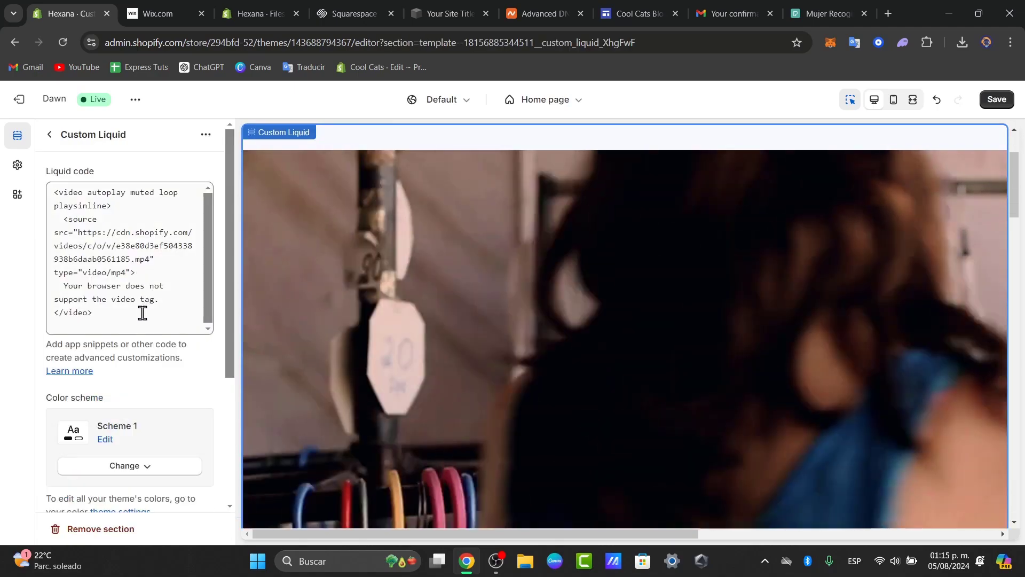
click(139, 318)
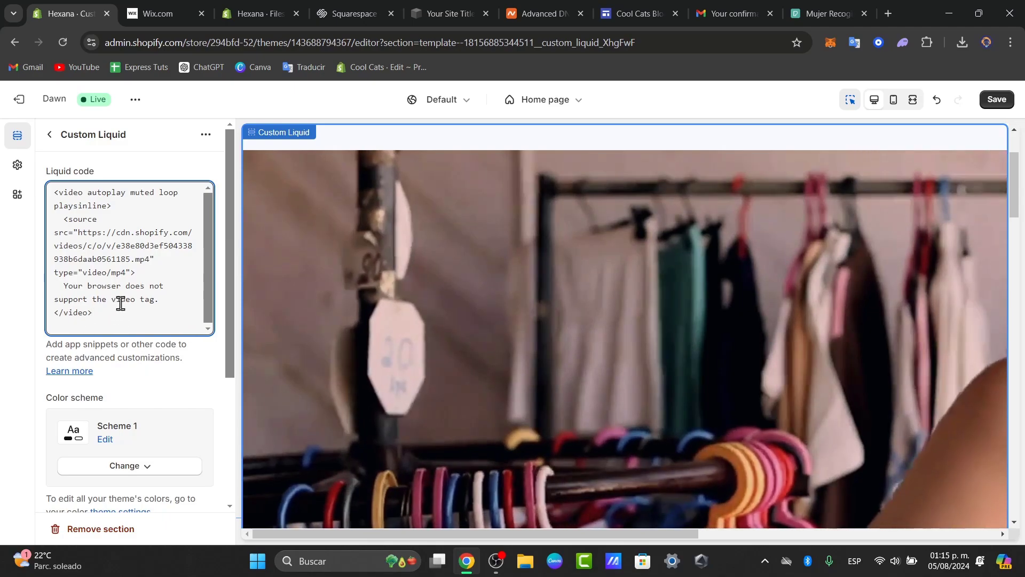
scroll(134, 241, down, 3)
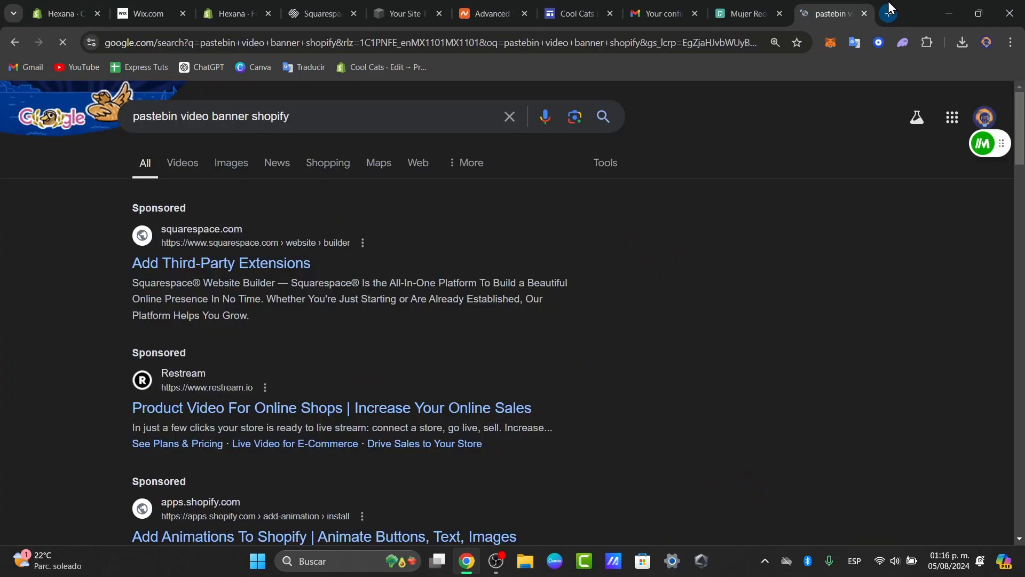
scroll(723, 353, down, 3)
scroll(738, 358, down, 6)
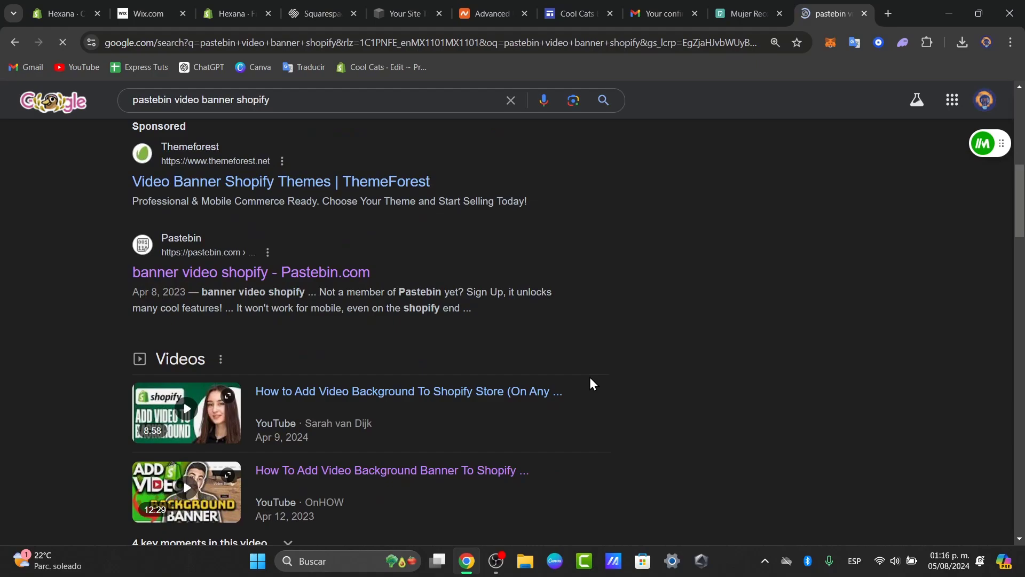
click(225, 283)
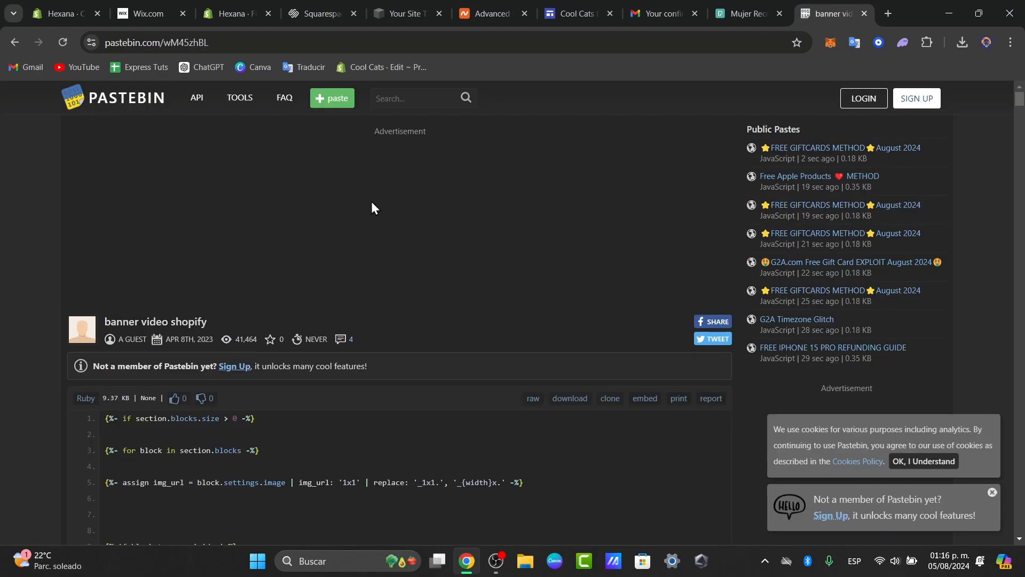
Select the Pastebin banner code from the top down to {% endschema %}
scroll(390, 396, down, 4)
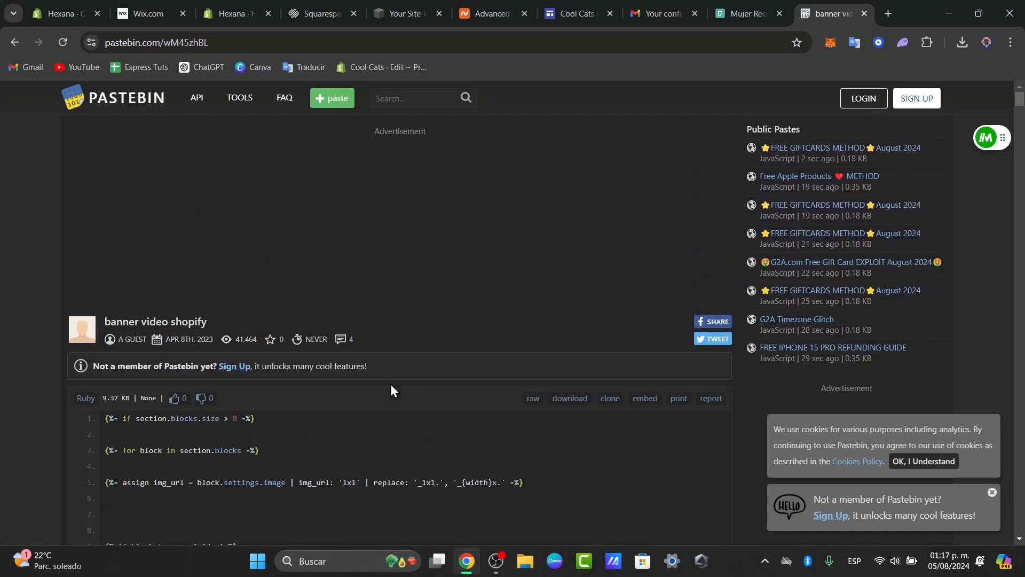
scroll(359, 363, down, 20)
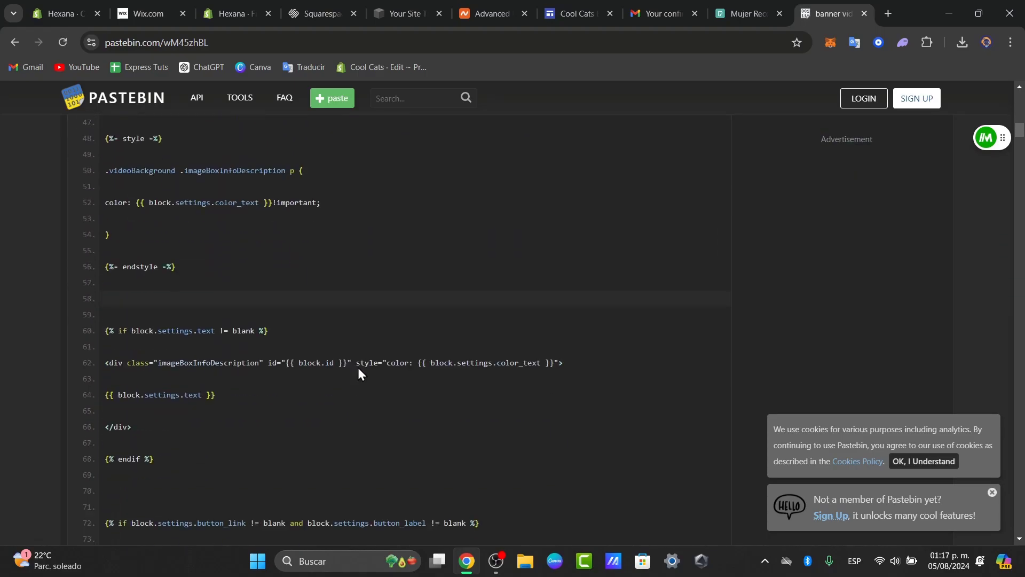
scroll(359, 368, down, 20)
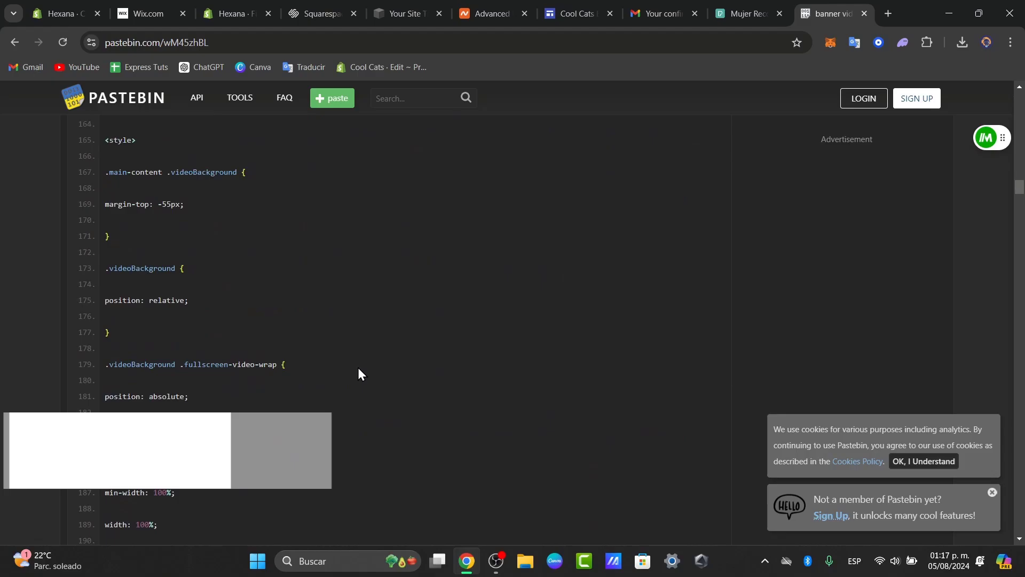
scroll(358, 374, down, 20)
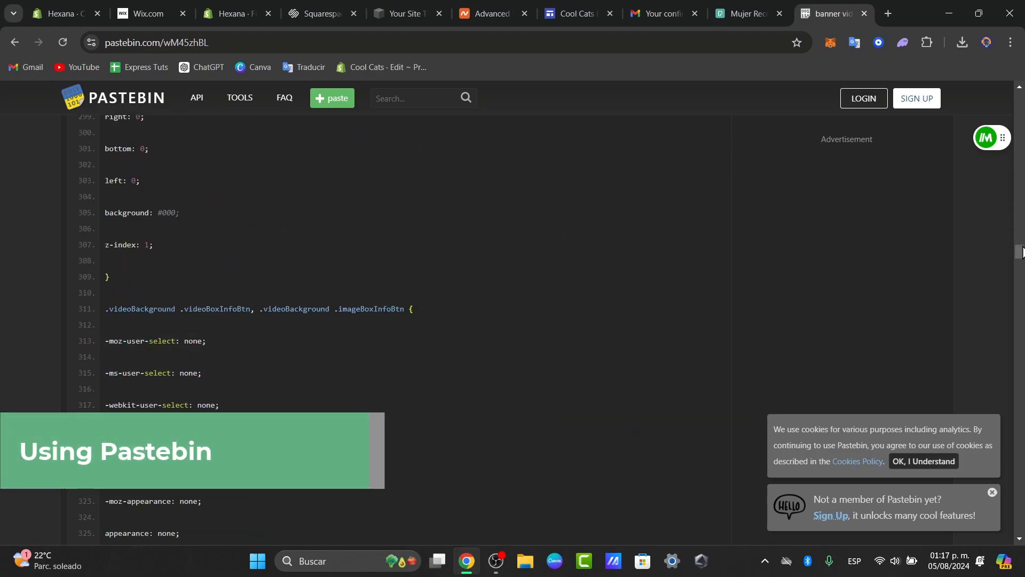
drag(1021, 251, 1010, 98)
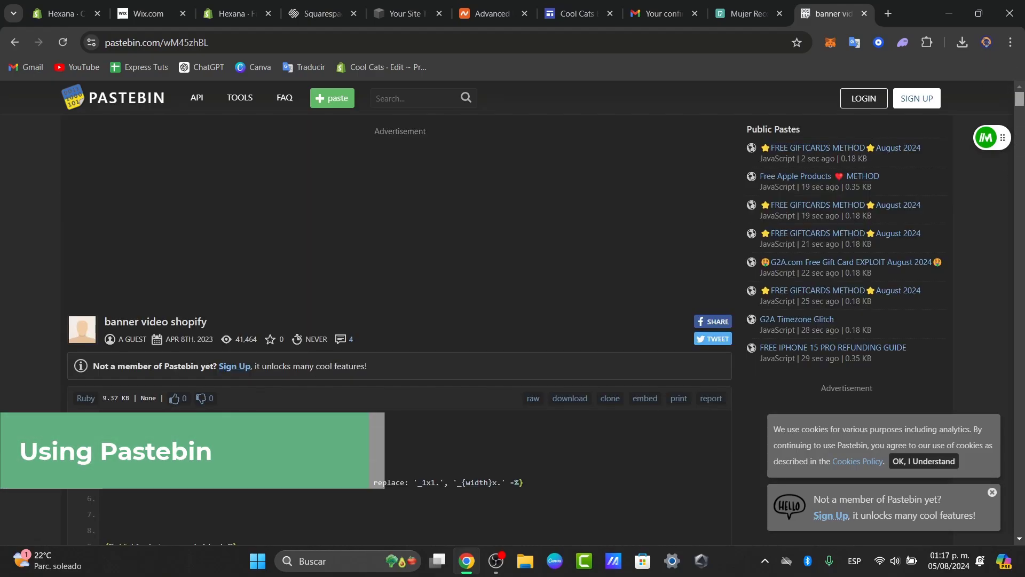
drag(107, 433, 274, 369)
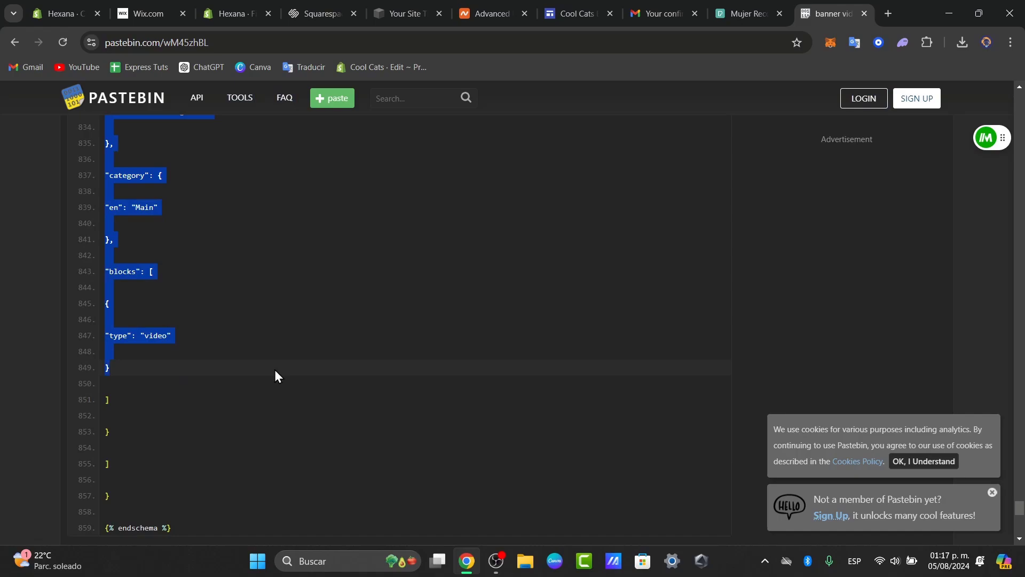
drag(215, 528, 180, 534)
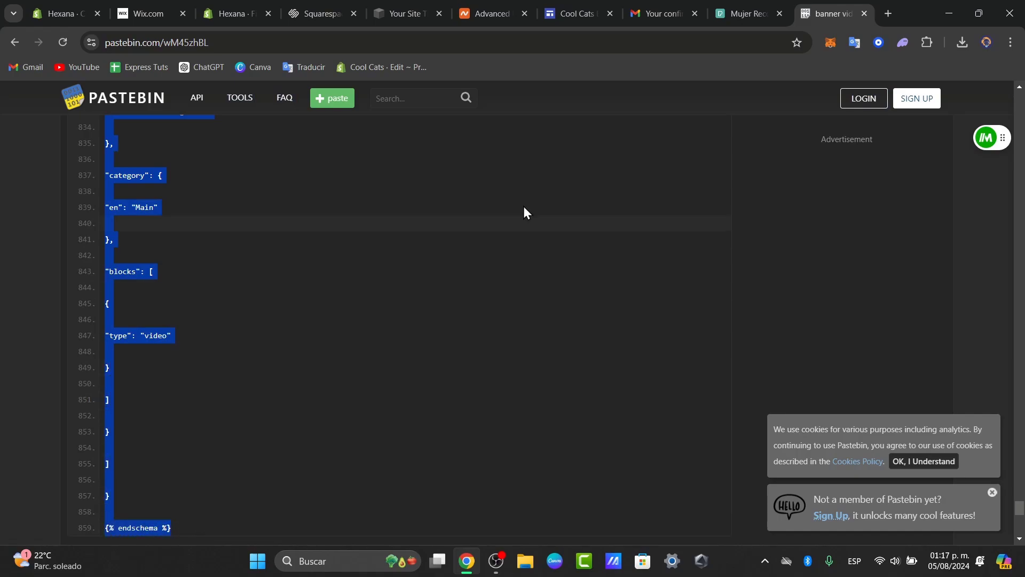
Switch back to the Shopify Files browser tab
ctrl+click(577, 14)
ctrl+click(667, 8)
click(203, 19)
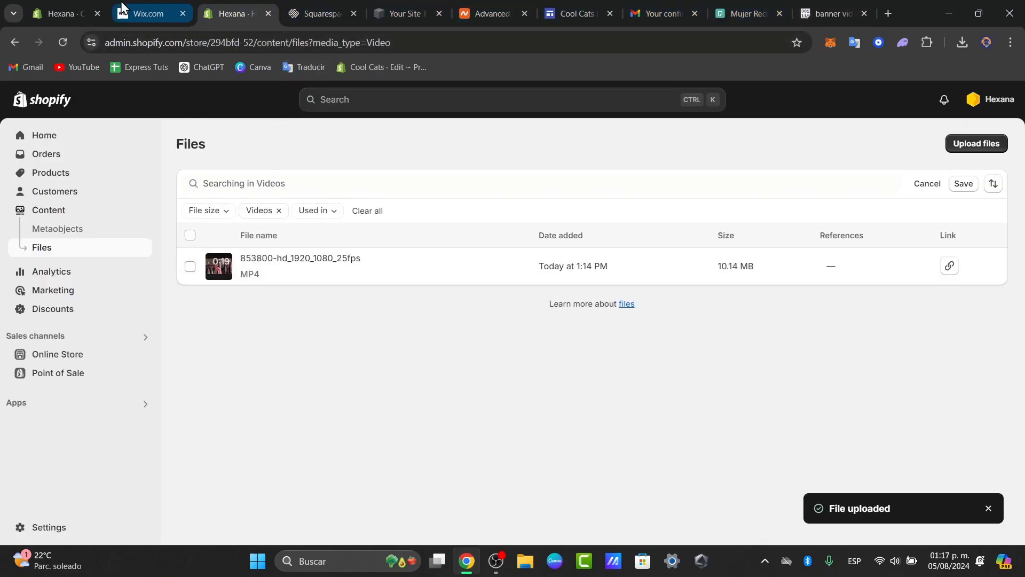
Save the home page edits, exit the theme editor, and open the Dawn theme's actions menu
click(71, 2)
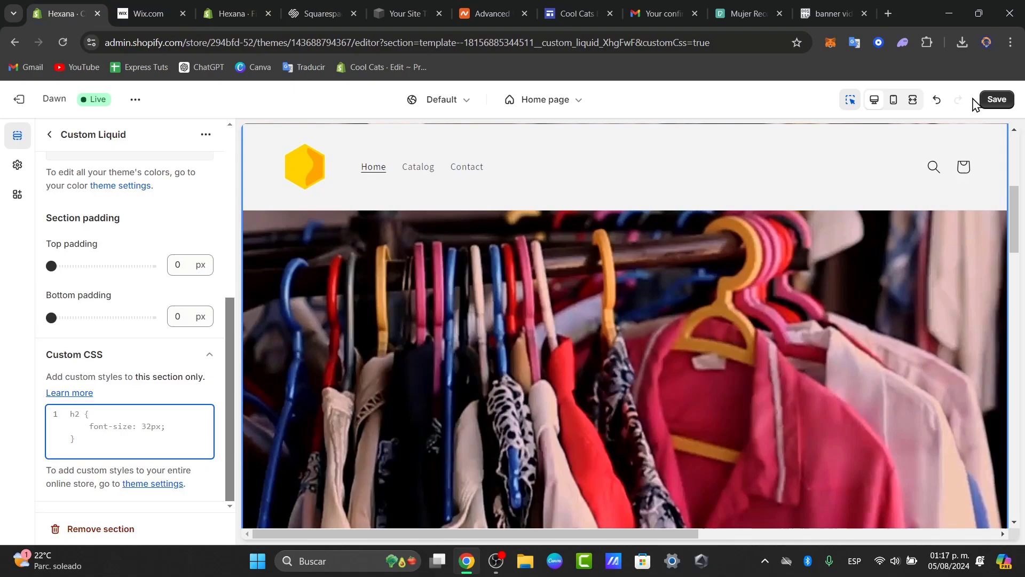
click(996, 100)
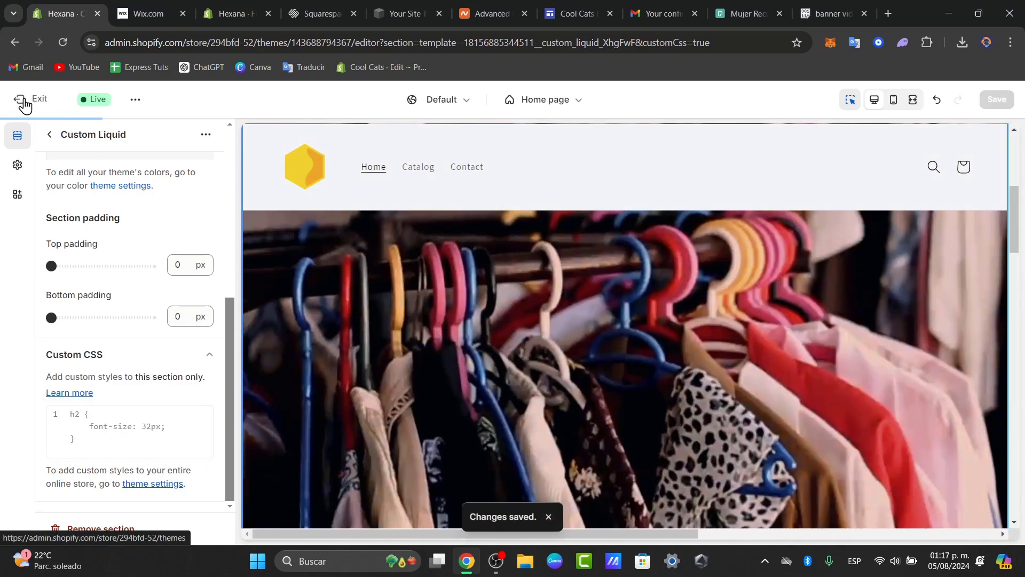
click(24, 105)
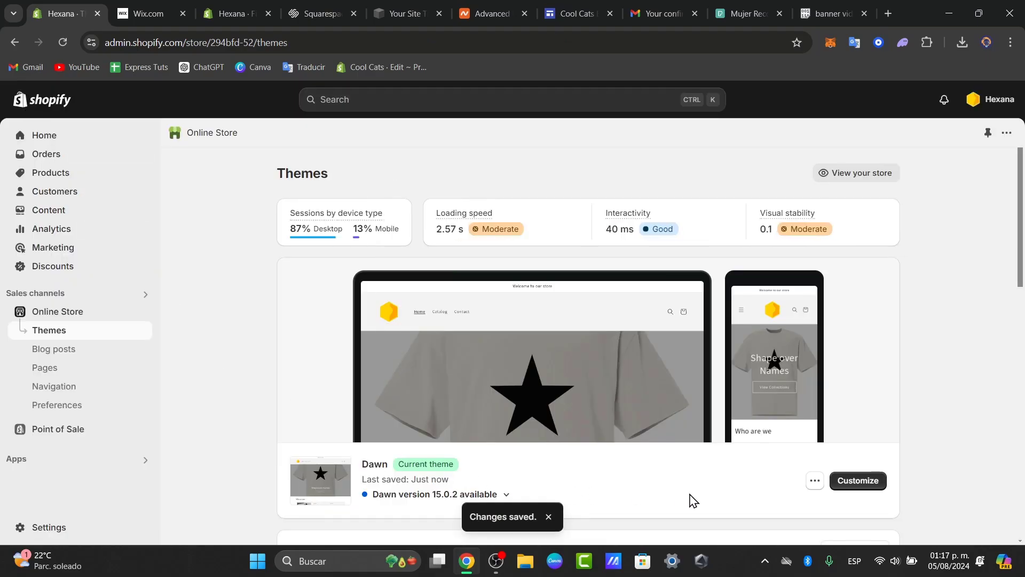
click(814, 482)
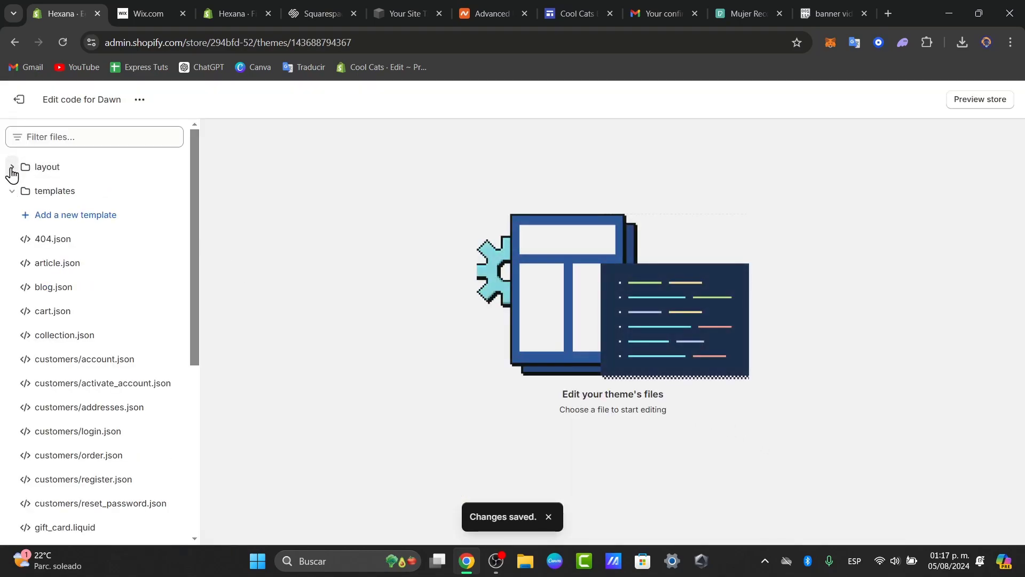
Paste the copied banner video schema code onto the last line of assets/base.css
click(13, 192)
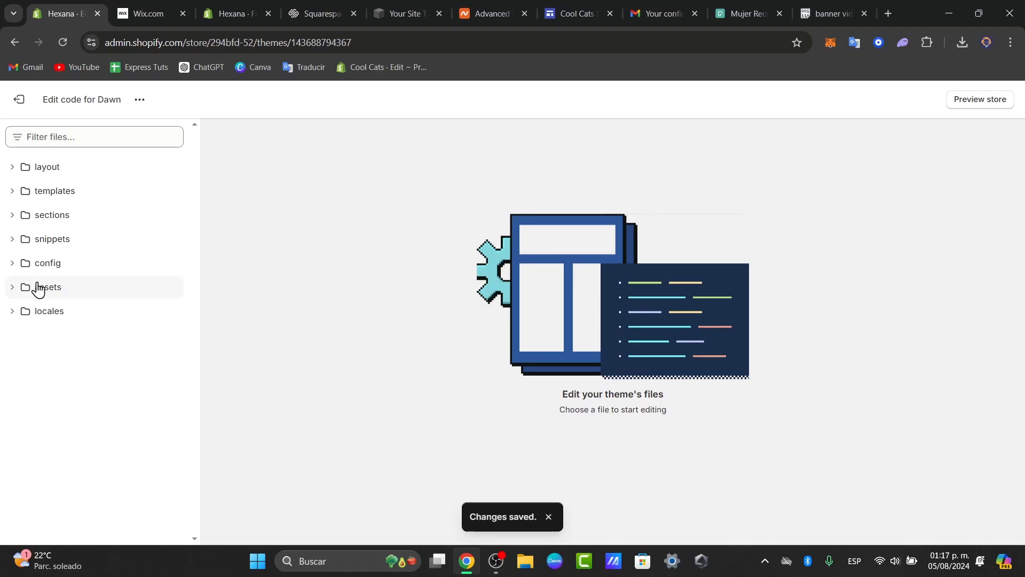
click(13, 288)
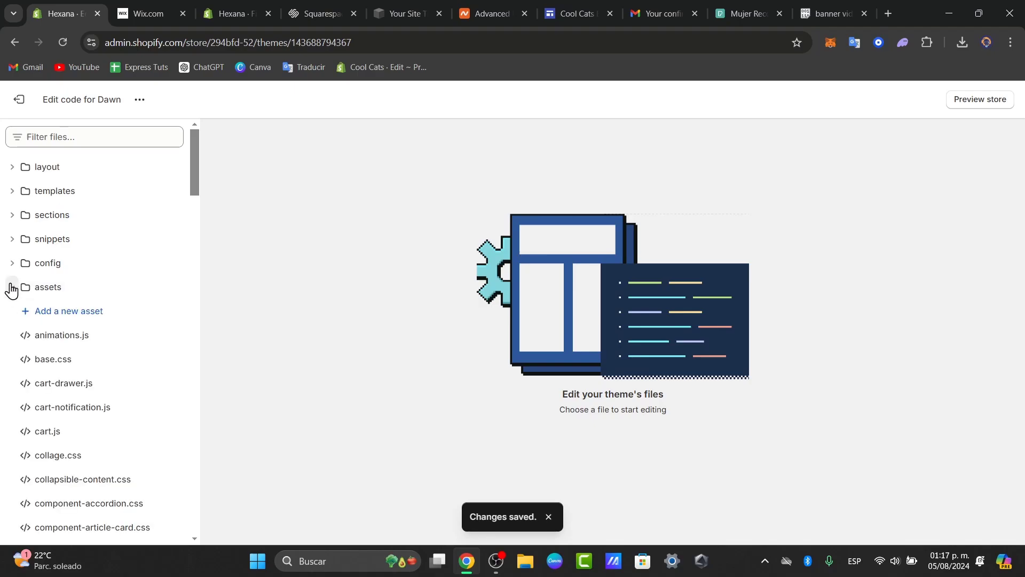
click(102, 360)
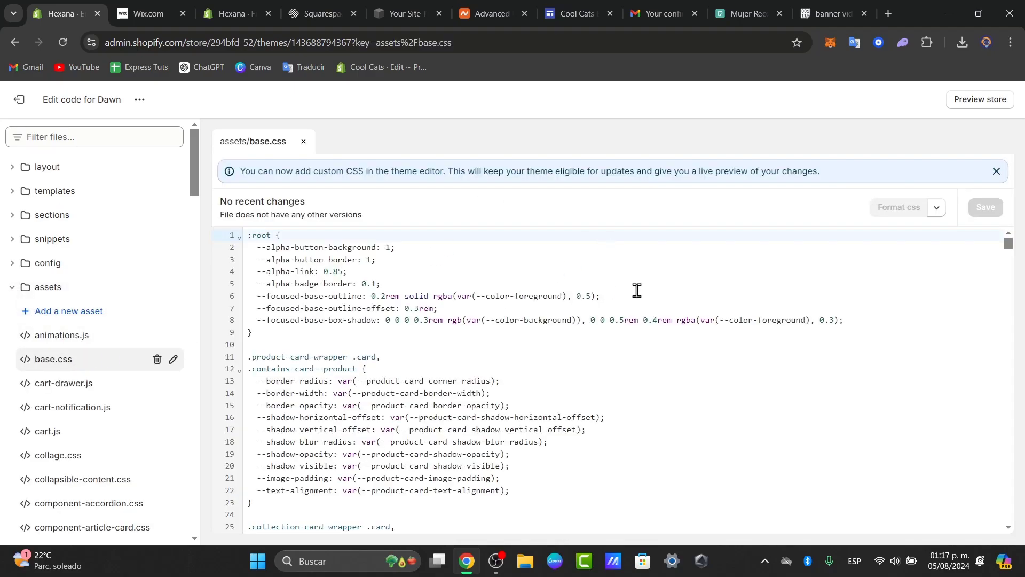
drag(1008, 249, 1023, 536)
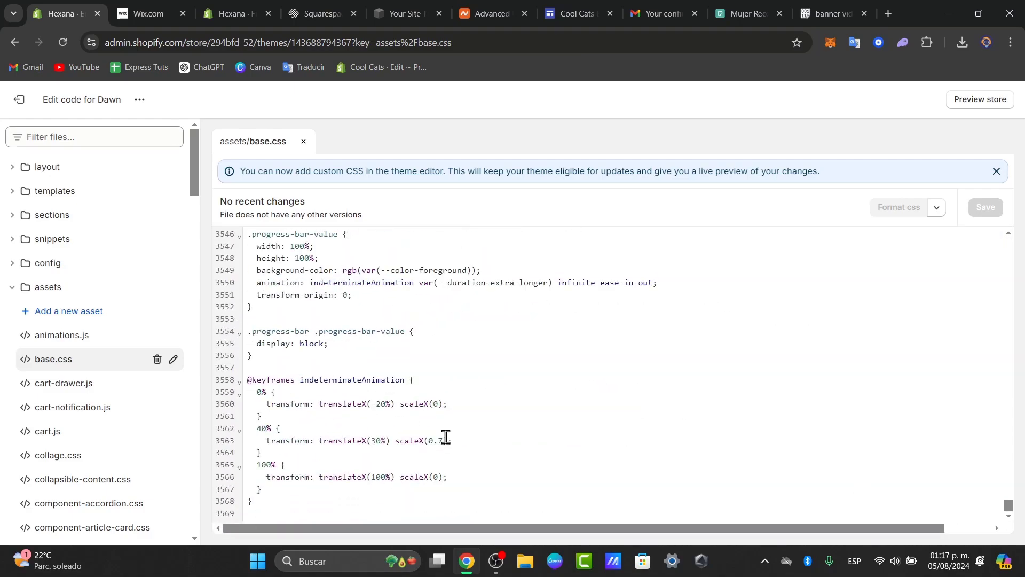
click(332, 489)
click(333, 514)
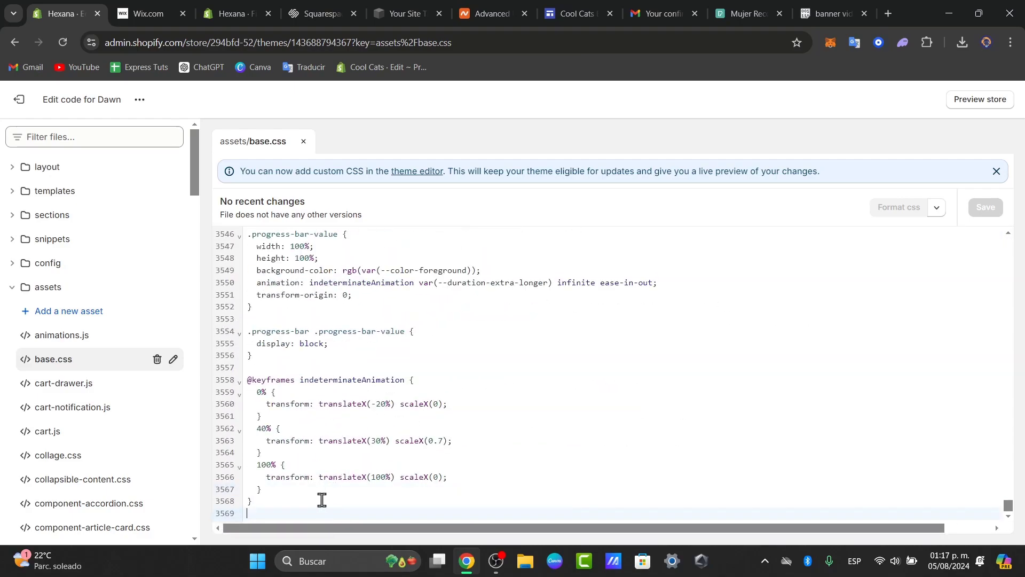
key(ctrl+v)
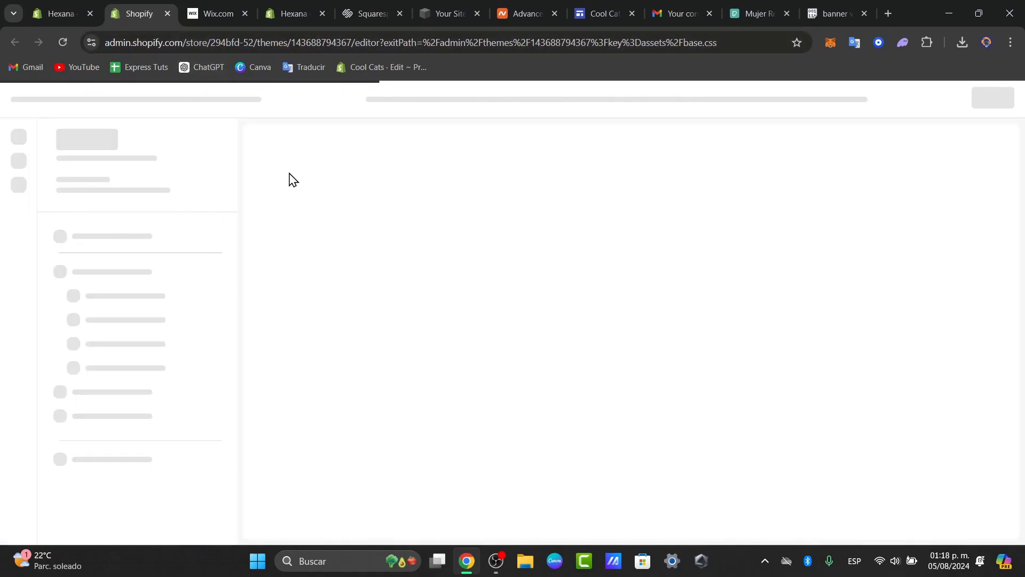
Scroll through base.css to check the pasted banner video code
click(63, 2)
scroll(502, 382, up, 20)
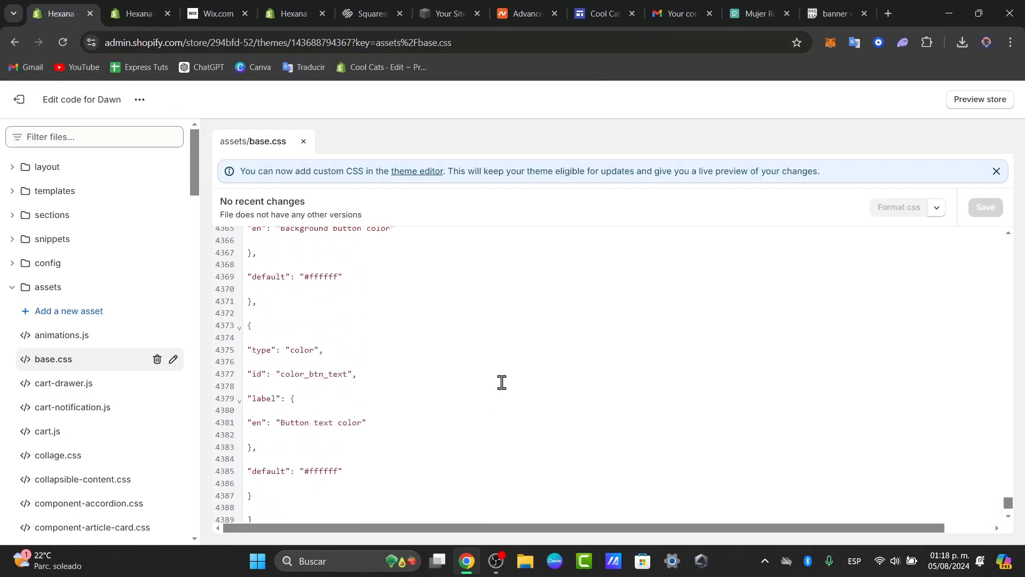
scroll(502, 382, up, 3)
scroll(499, 397, down, 2)
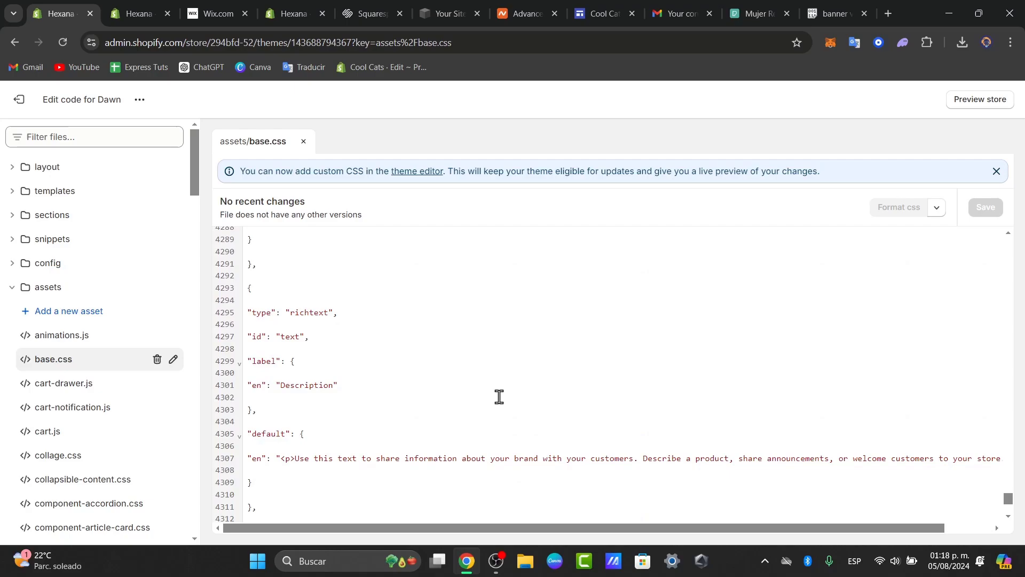
scroll(494, 400, up, 5)
Add a Video section to the home page in the theme editor
click(138, 11)
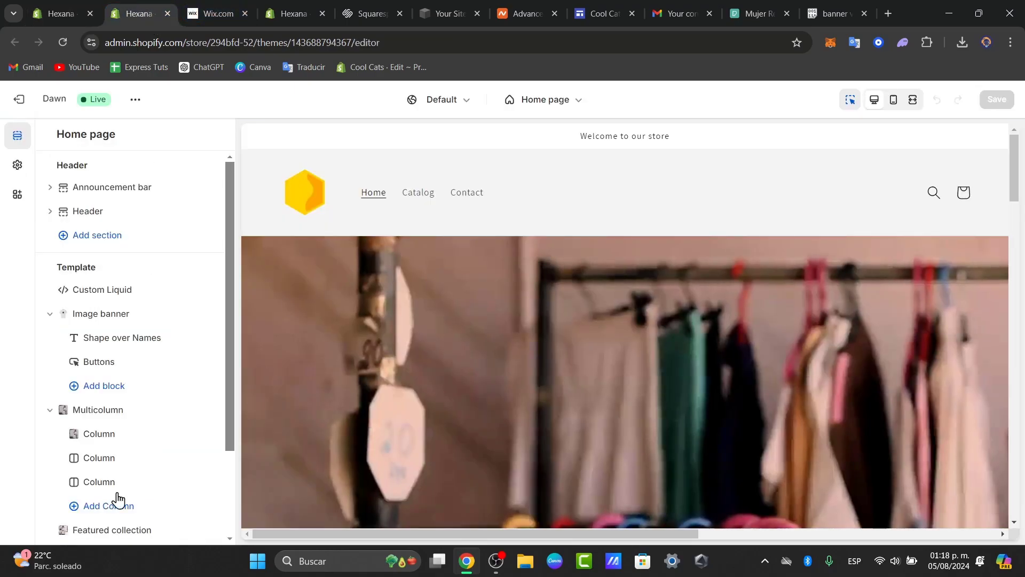
scroll(112, 510, down, 2)
click(123, 441)
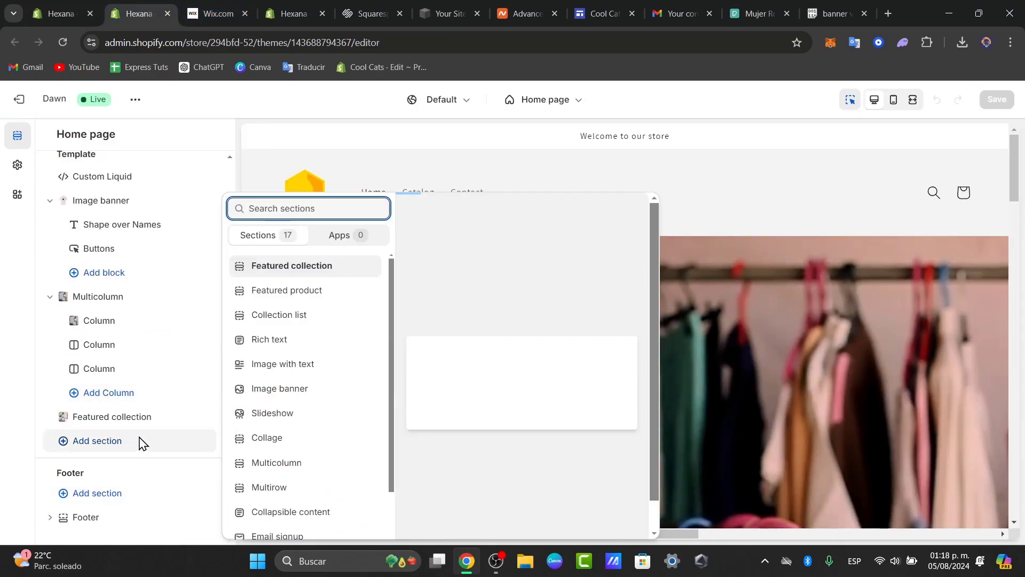
scroll(298, 388, down, 2)
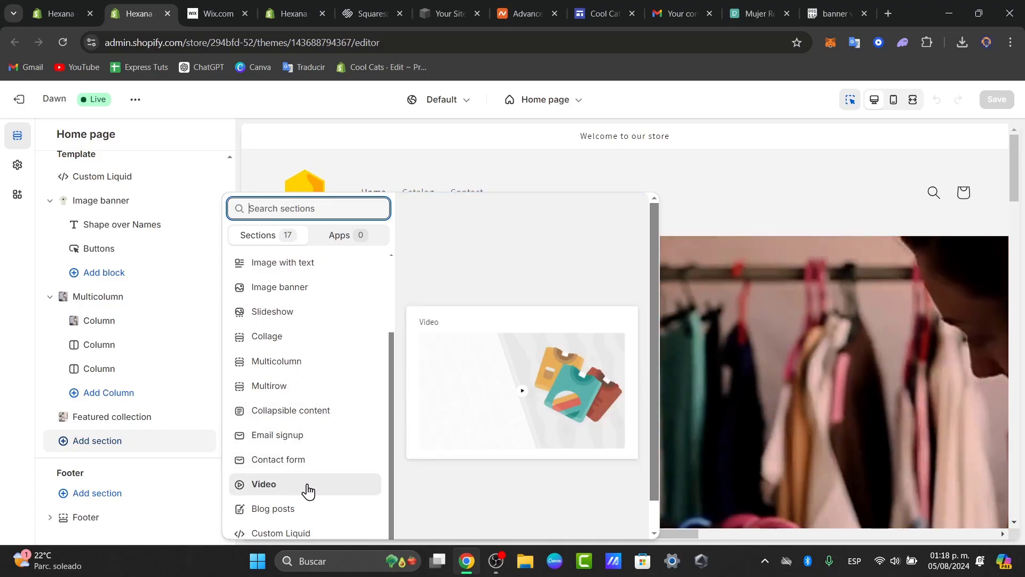
click(308, 487)
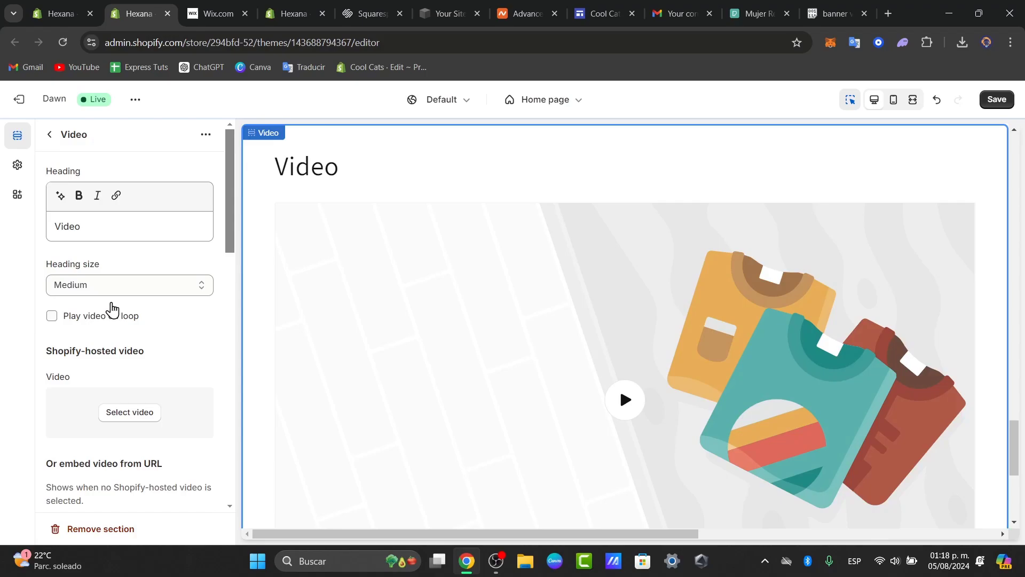
Choose the clothes-rack MP4 as the Video section's video
click(130, 412)
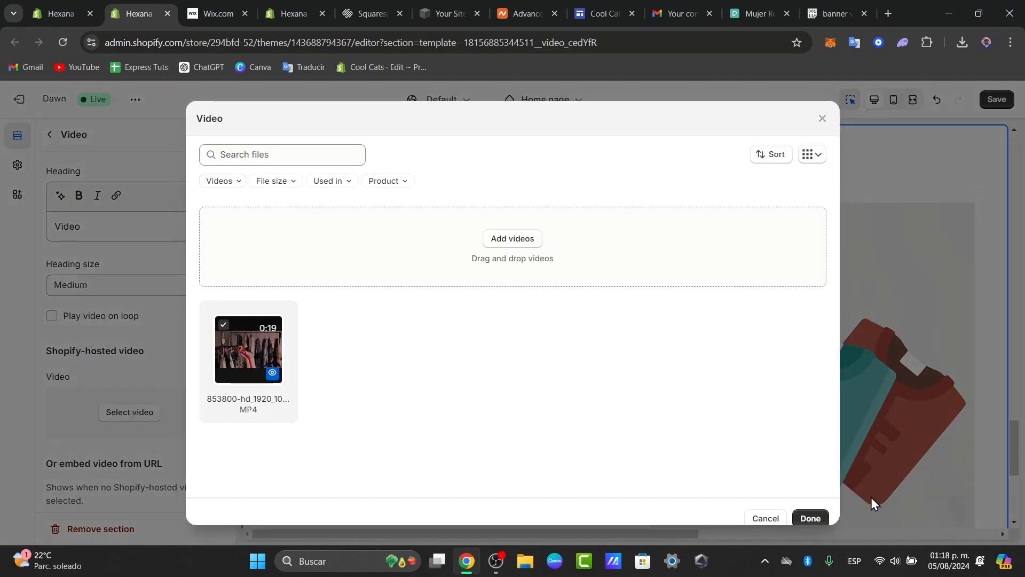
click(811, 519)
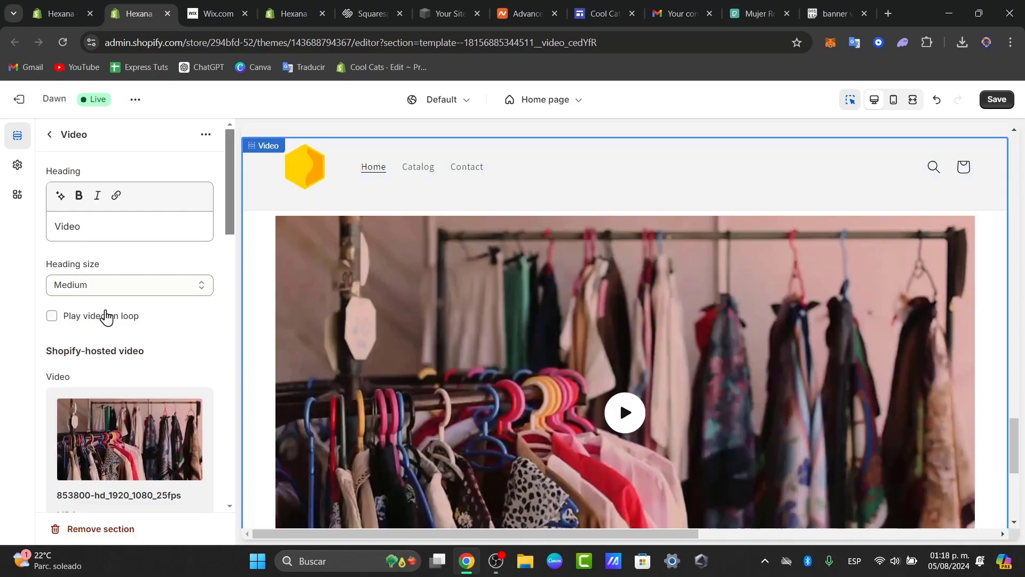
scroll(108, 319, down, 3)
Adjust the Video section's padding so the clothes-rack video stretches full width
scroll(426, 320, down, 3)
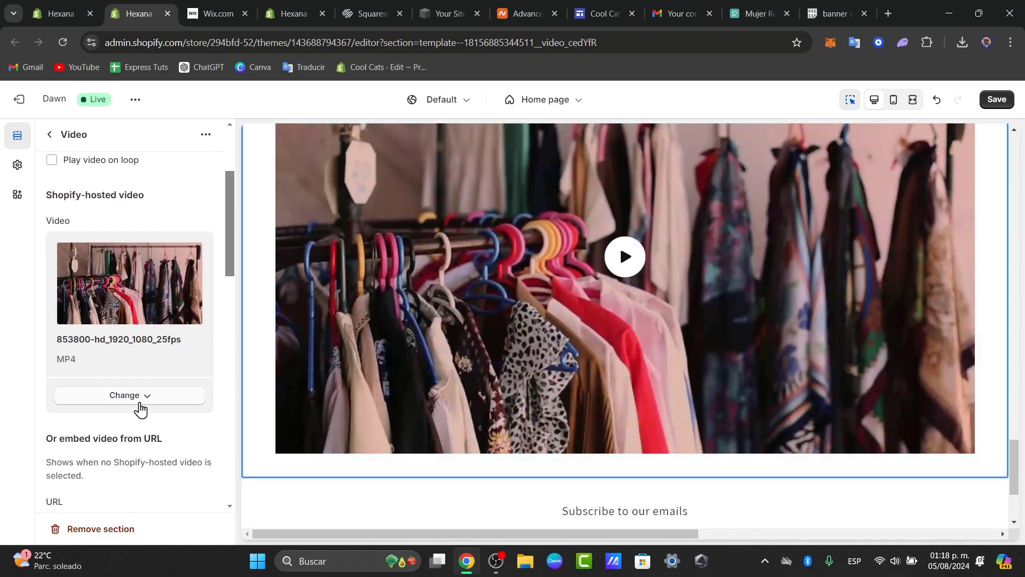
click(141, 409)
click(194, 435)
scroll(194, 435, down, 5)
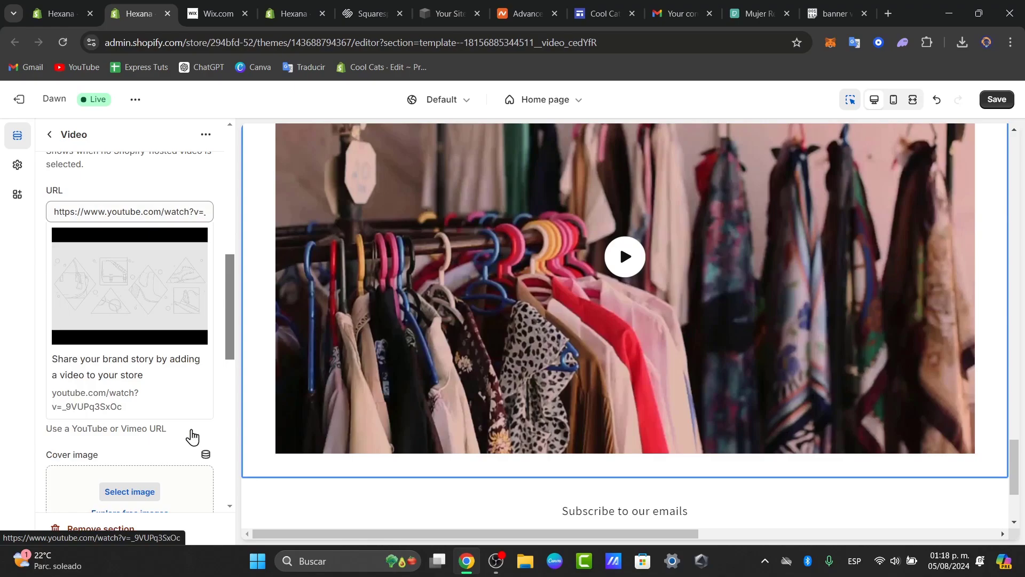
scroll(192, 437, down, 3)
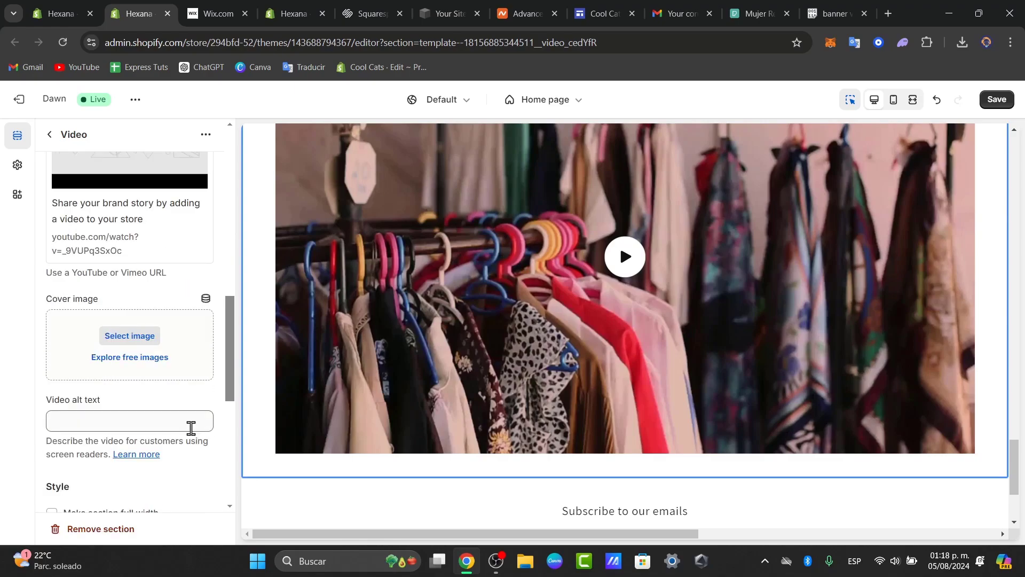
scroll(192, 428, down, 3)
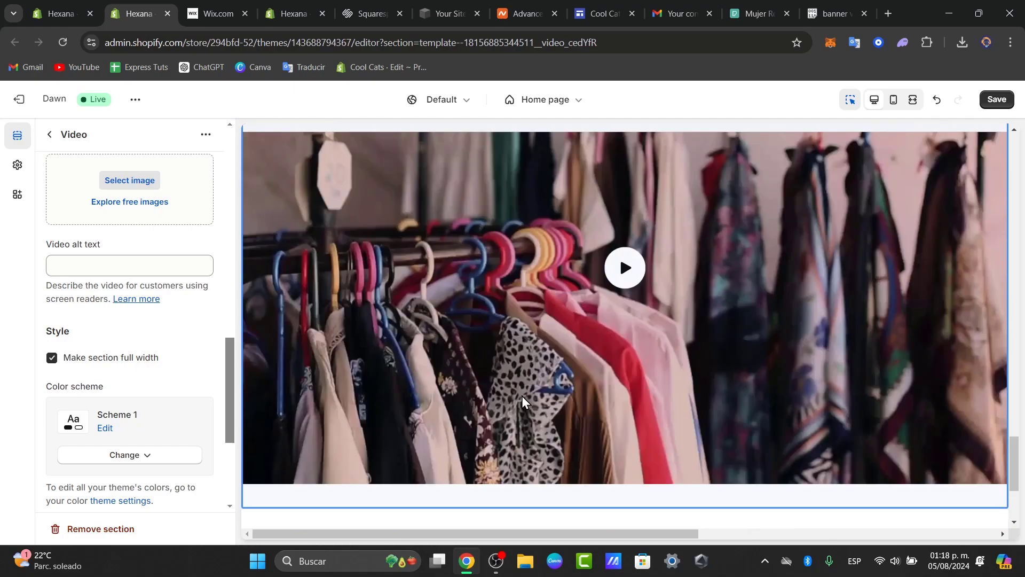
scroll(208, 393, down, 4)
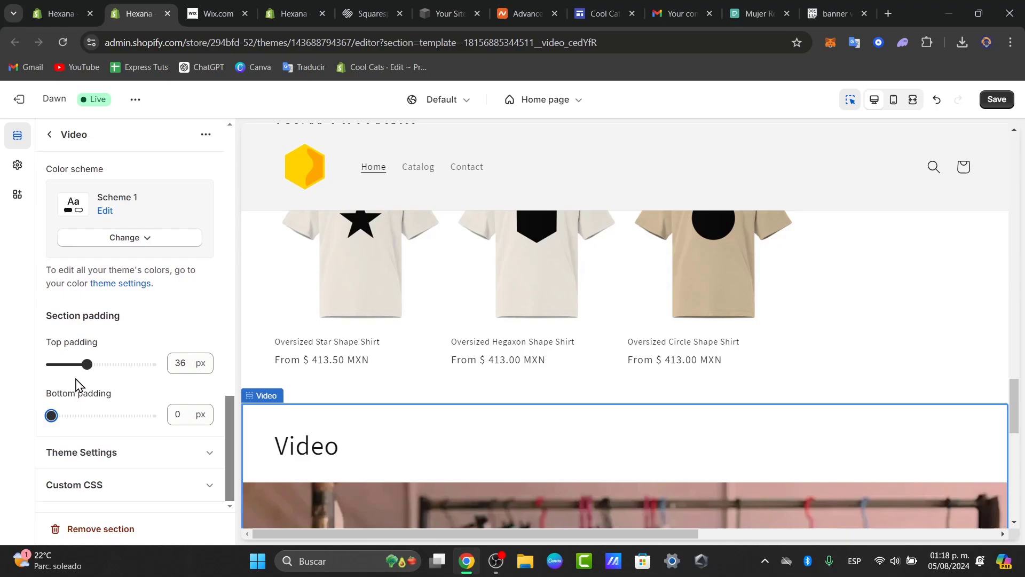
drag(64, 367, 48, 366)
scroll(134, 374, up, 6)
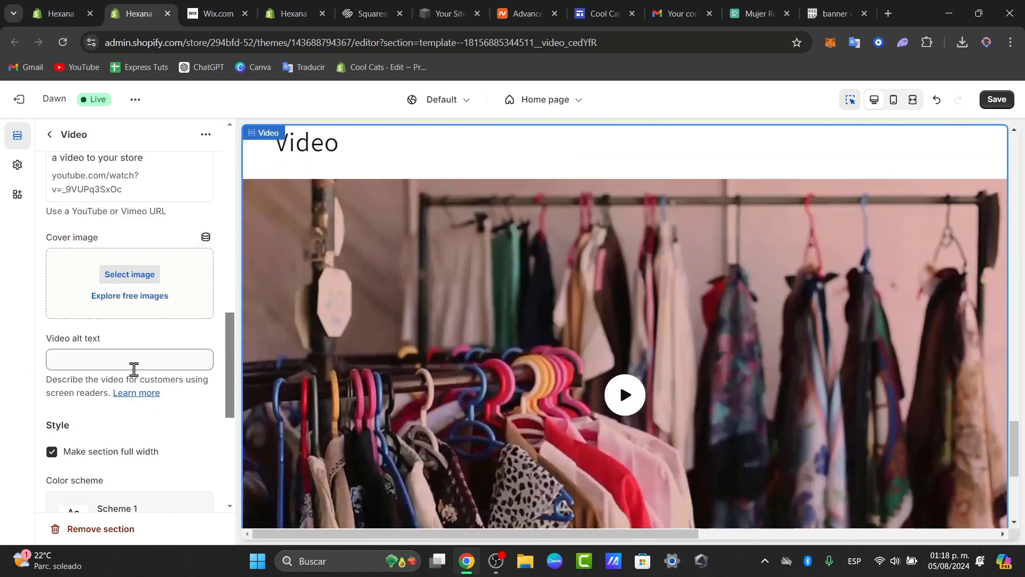
scroll(148, 341, up, 6)
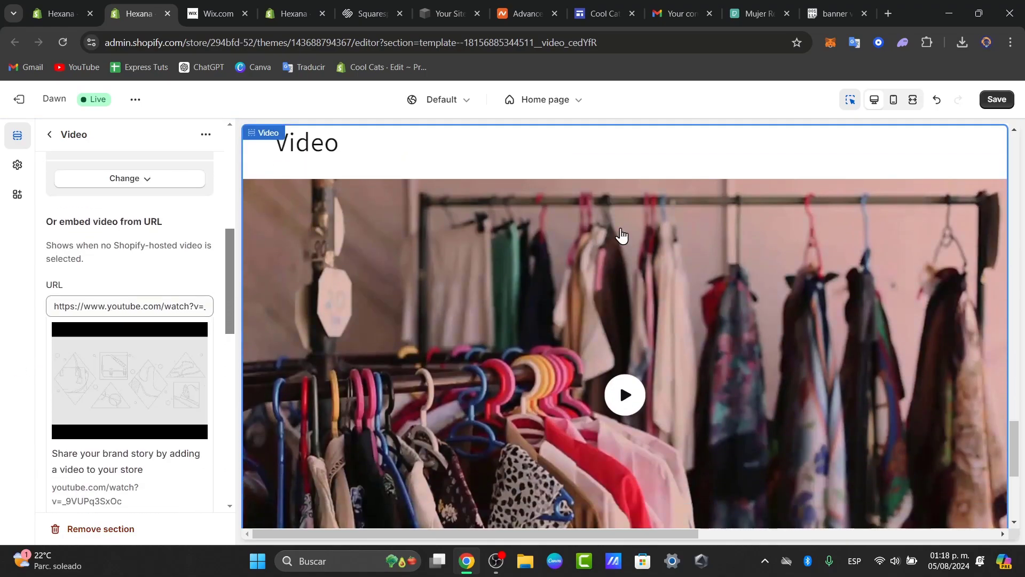
Move the Video section above the Image banner and review the Custom Liquid section's settings
click(52, 137)
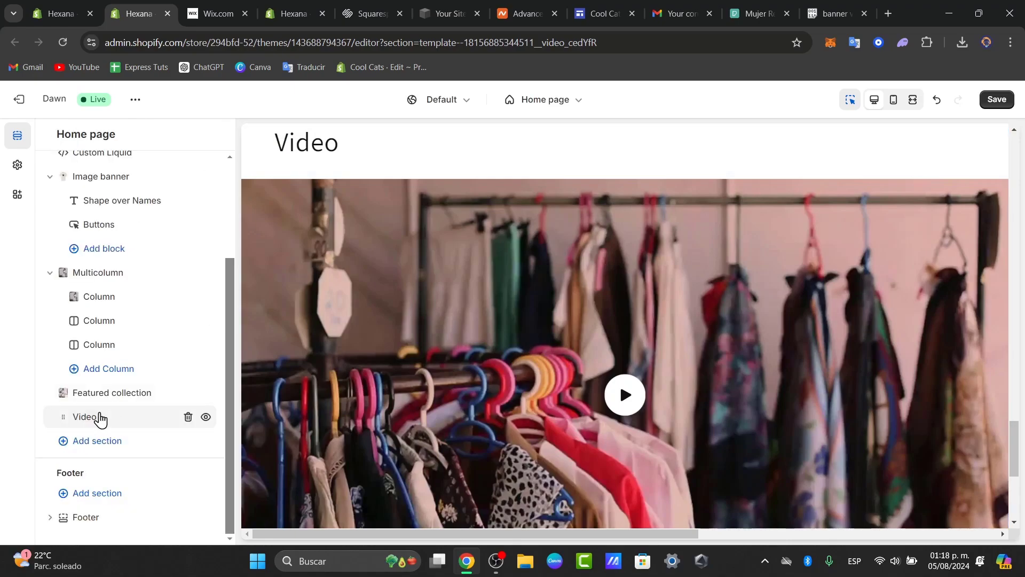
drag(62, 418, 59, 243)
scroll(71, 243, up, 3)
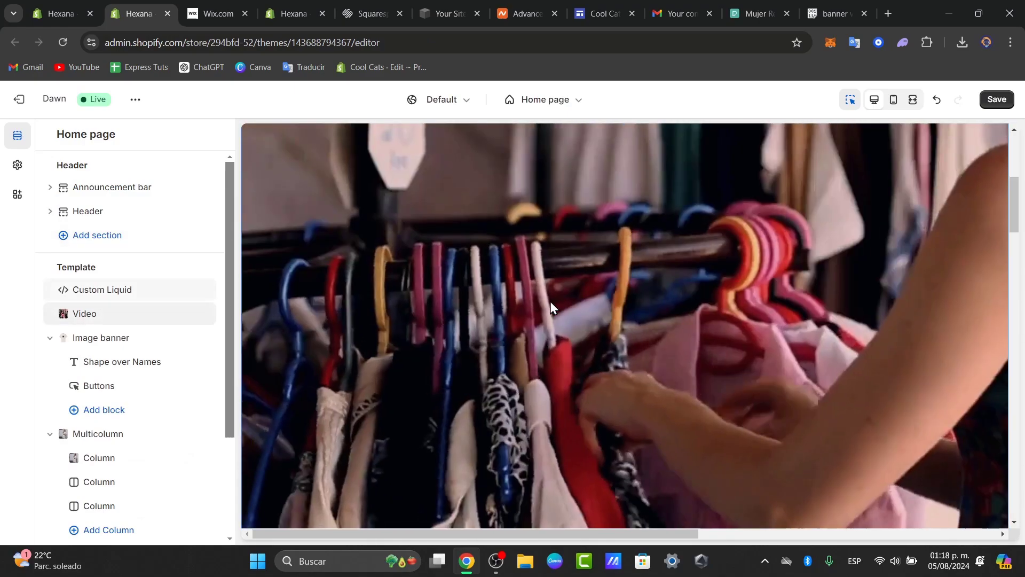
click(550, 301)
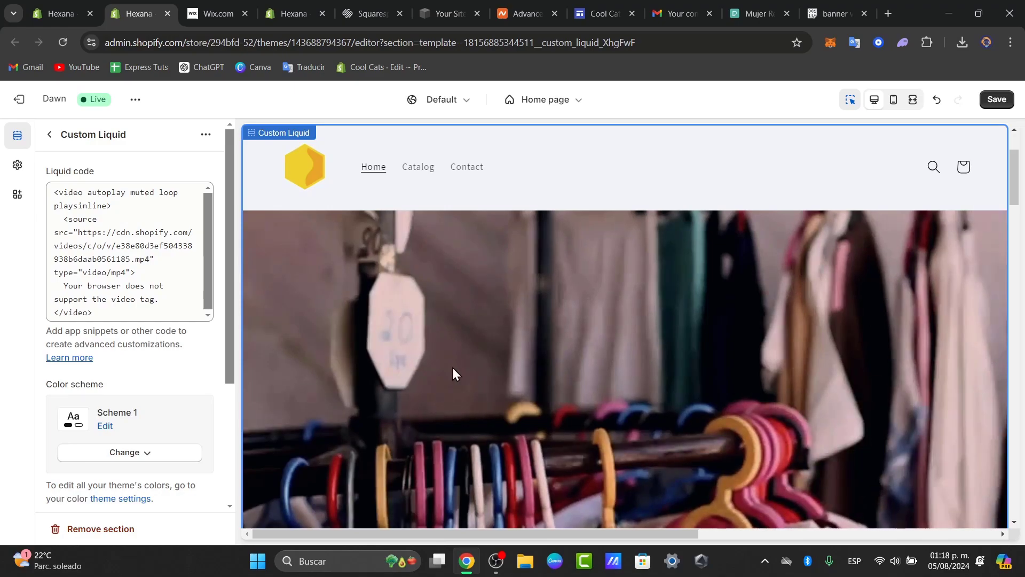
scroll(539, 385, down, 5)
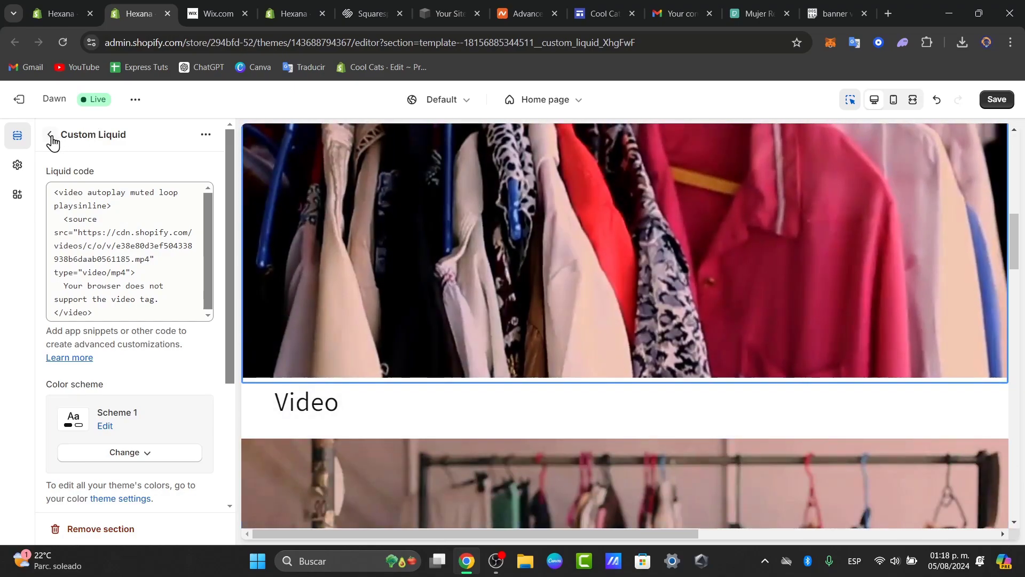
Delete the added Video section and collapse the Image banner's blocks
click(51, 137)
mouse_move(200, 352)
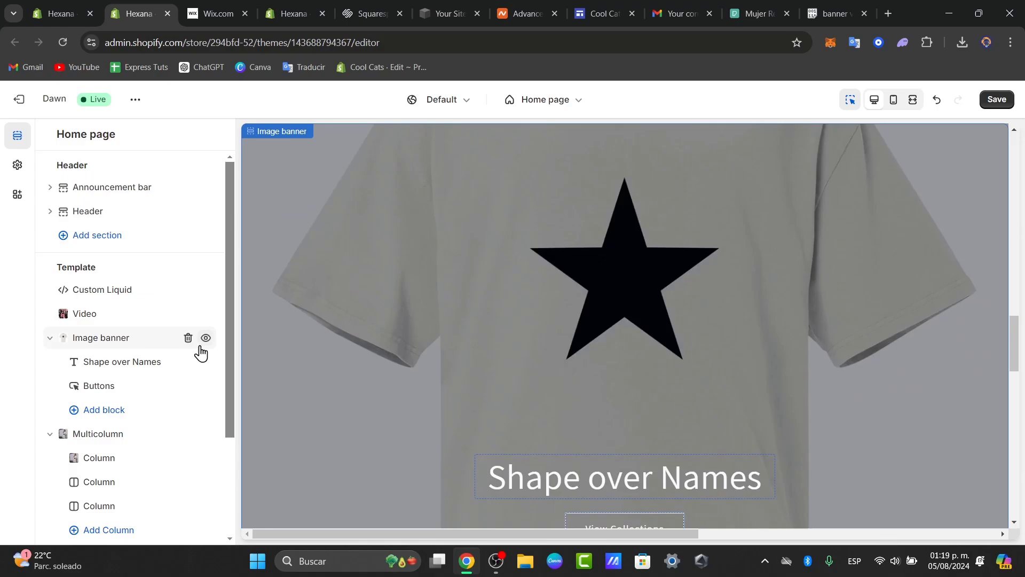
click(188, 314)
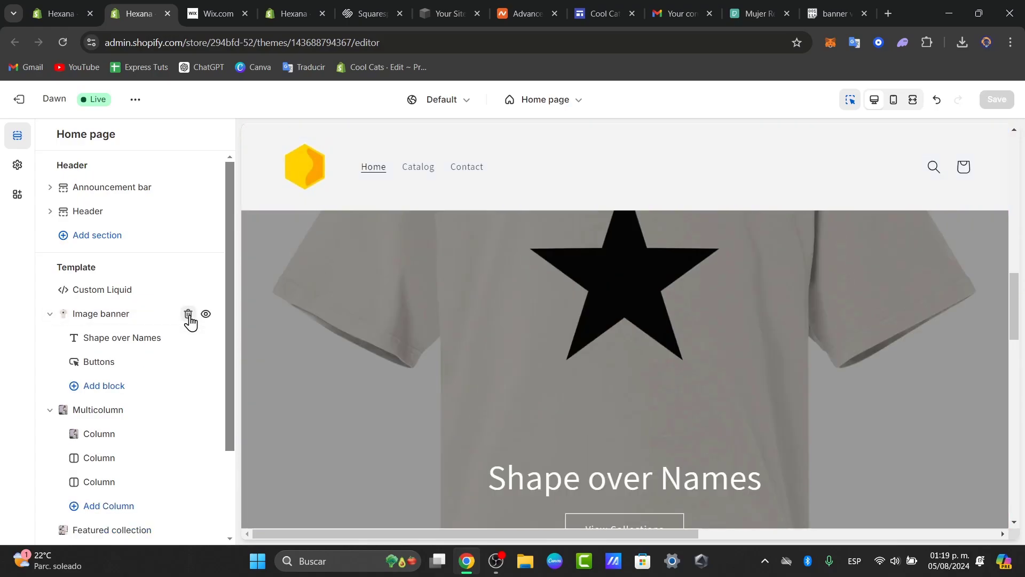
click(49, 314)
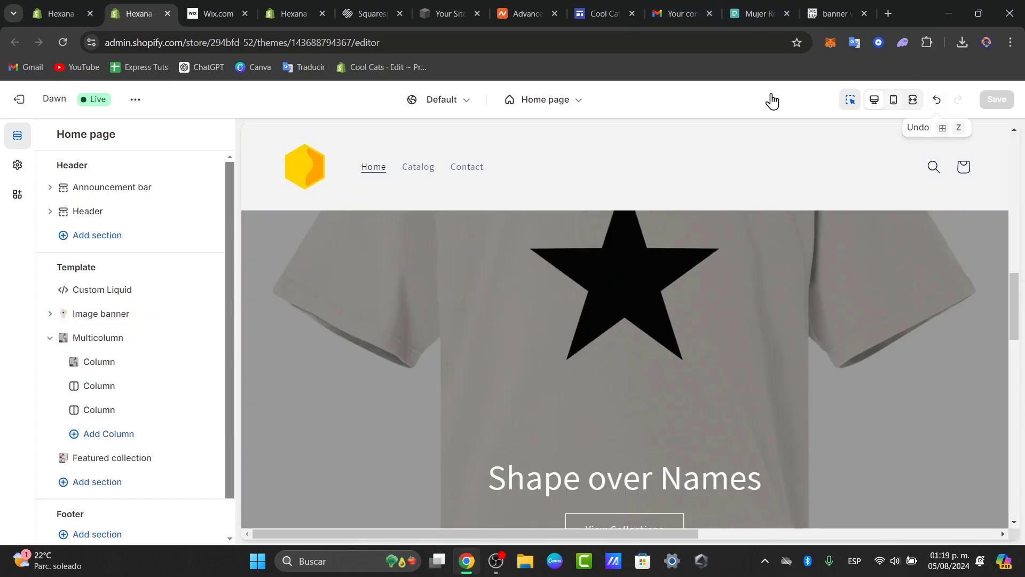
click(136, 100)
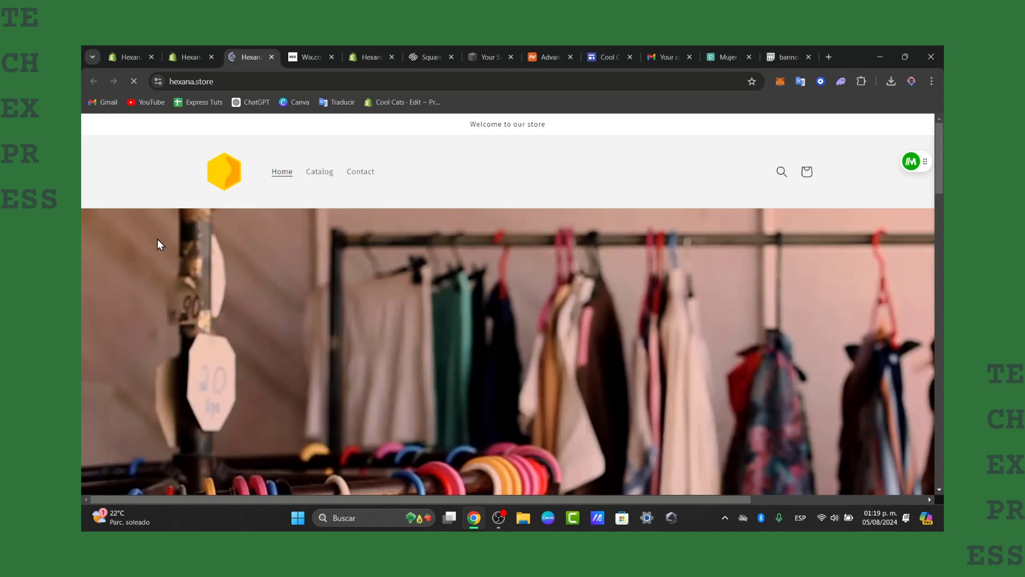
Scroll the live hexana.store page to see the video banner above the star T-shirt banner
scroll(548, 232, down, 5)
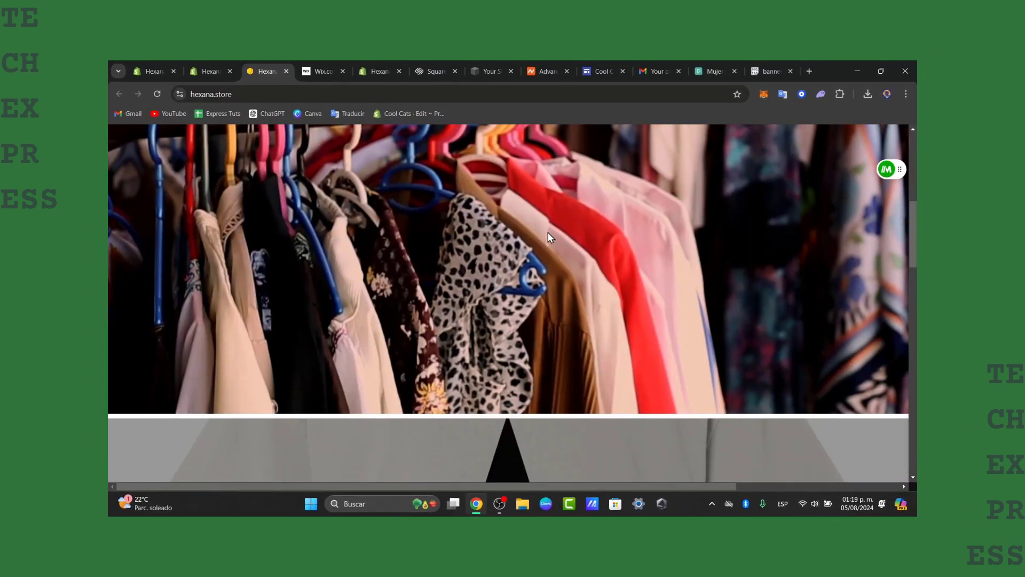
scroll(548, 232, up, 5)
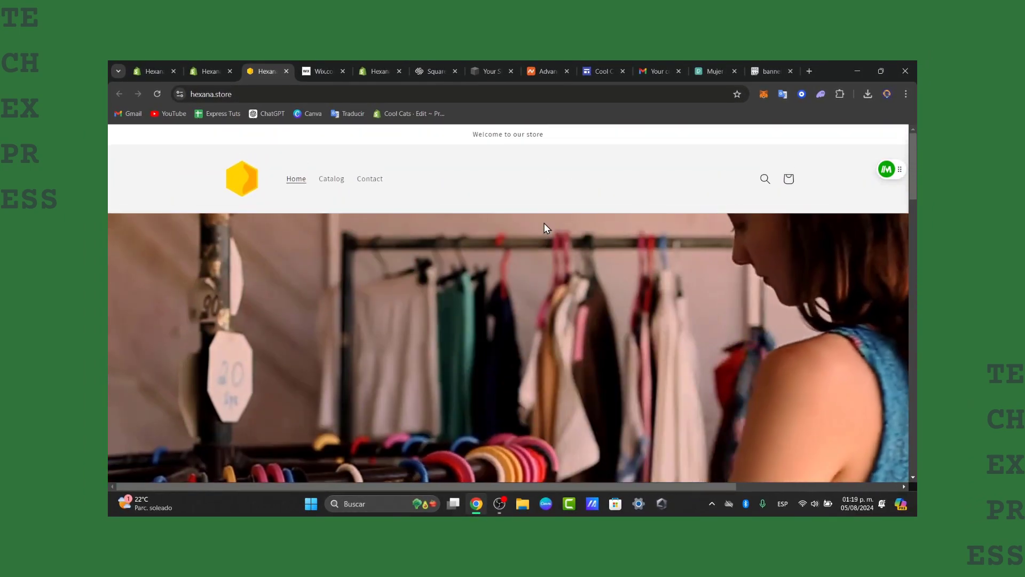